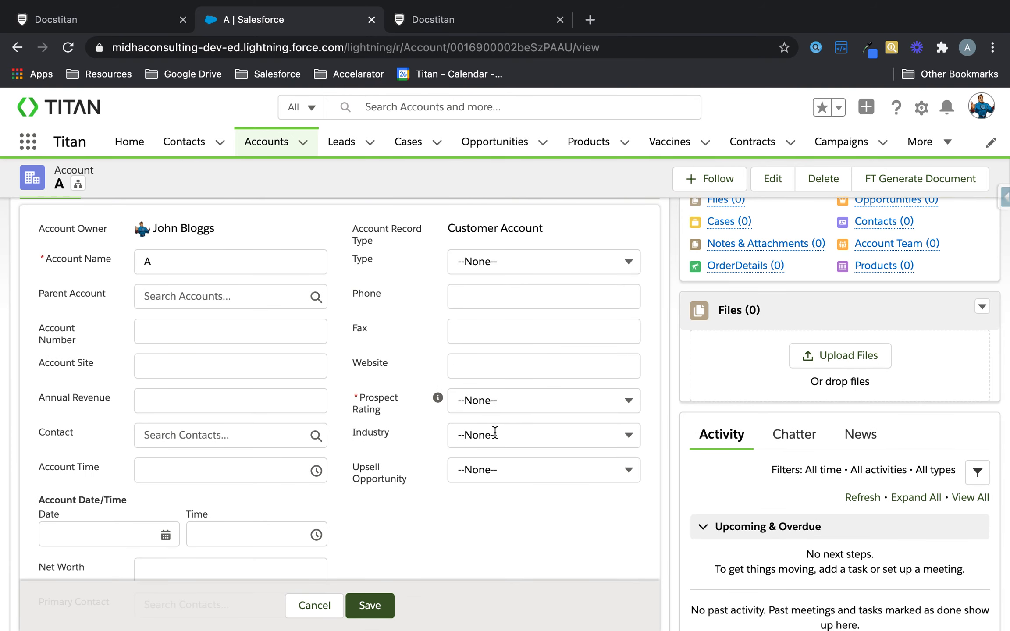
# Step: Examine the account record's Prospect Rating and Industry picklist options and its remaining fields
pyautogui.click(497, 401)
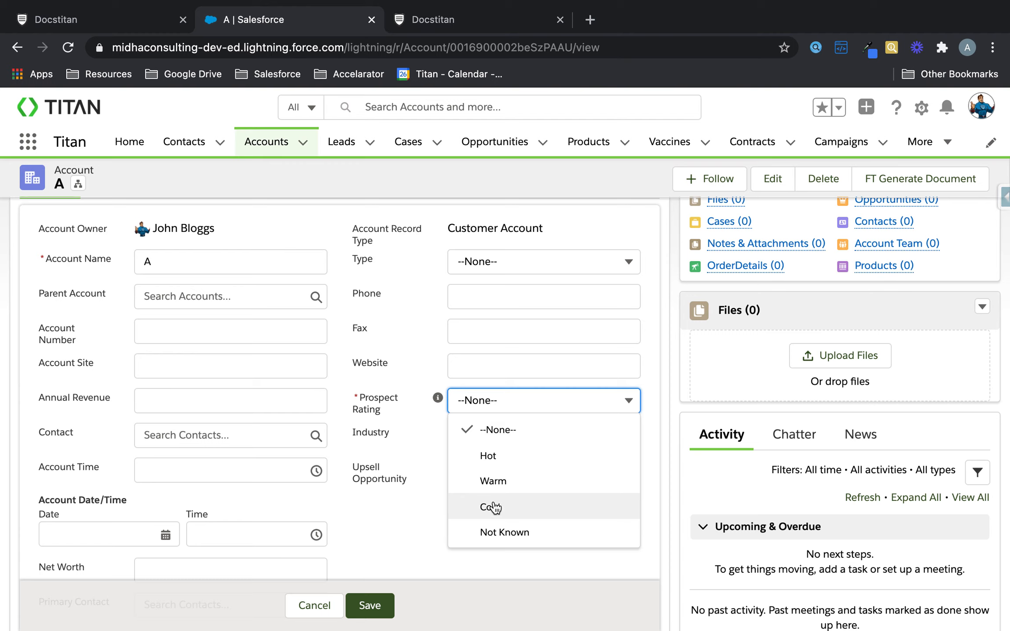
pyautogui.click(413, 468)
pyautogui.click(518, 445)
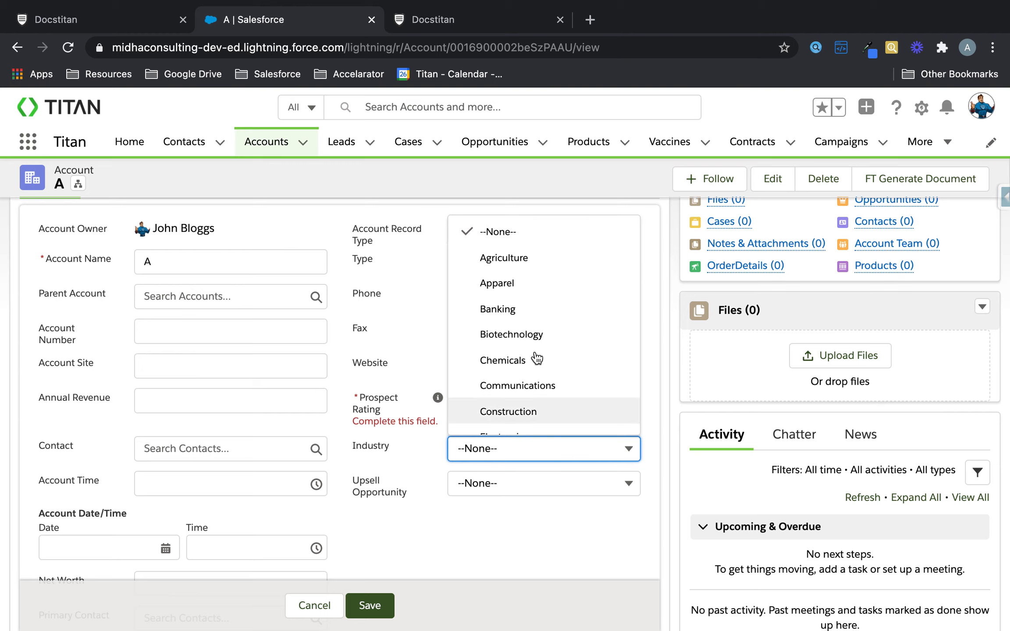
pyautogui.click(518, 528)
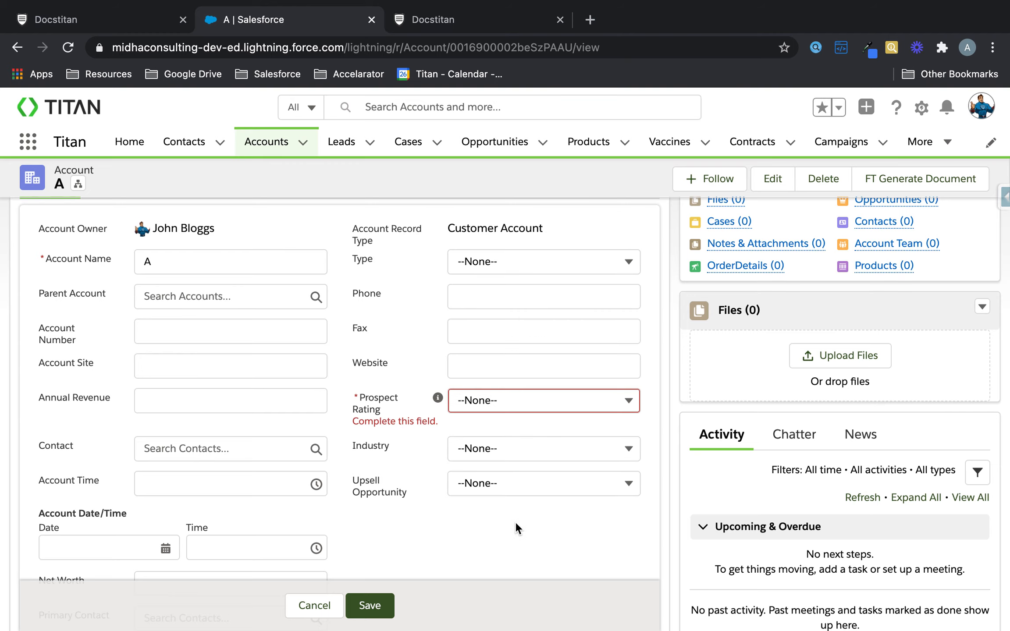
pyautogui.scroll(-10, 517, 528)
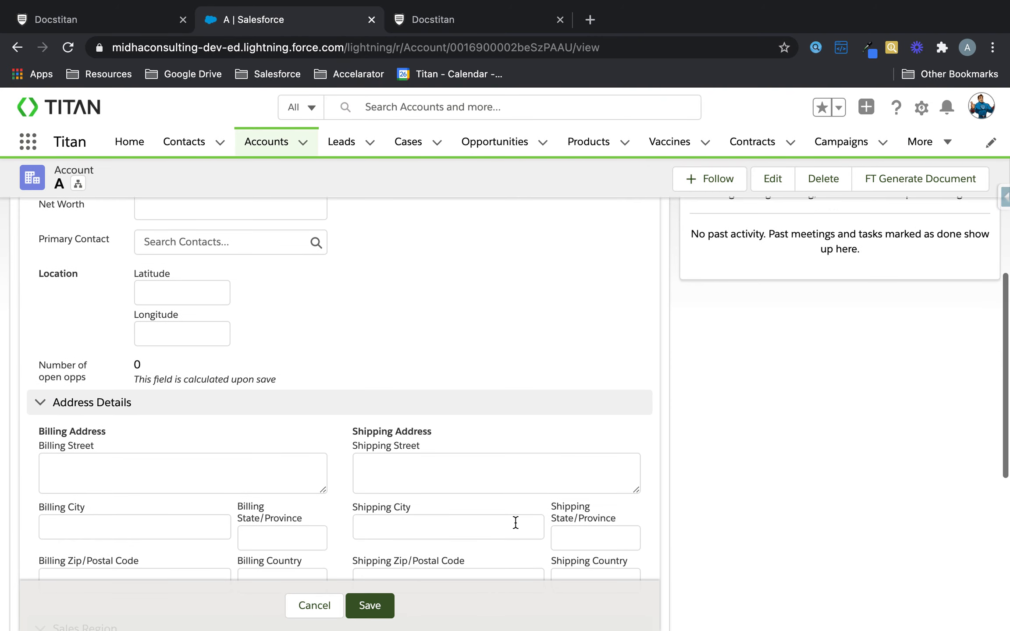
pyautogui.scroll(10, 515, 526)
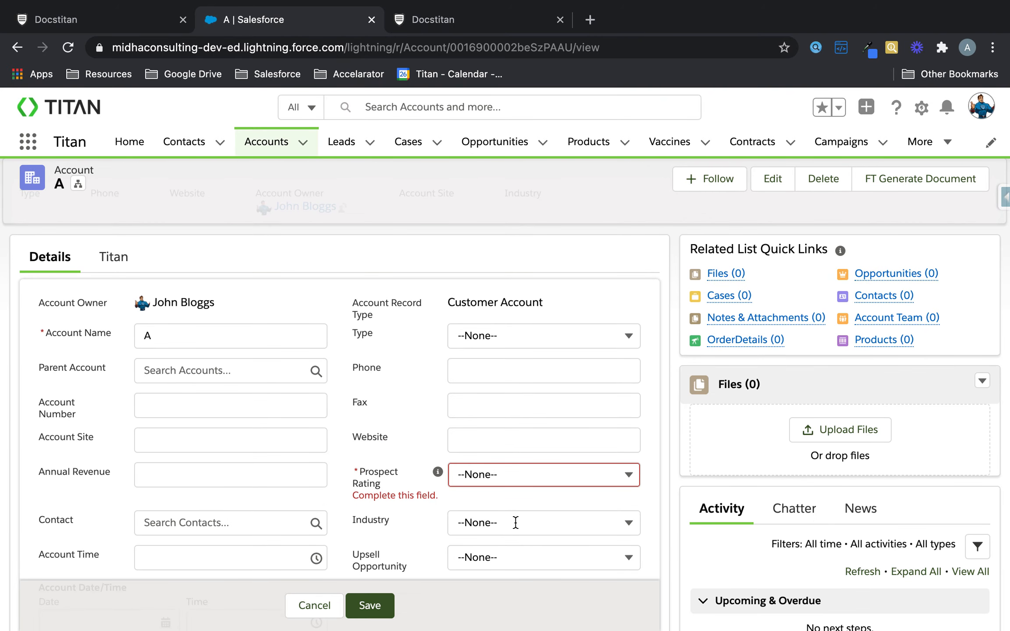
# Step: Switch to the Titan Web project and move the Create Account button to about 603 px from the page's left edge and 591 px from the top
pyautogui.click(456, 16)
pyautogui.click(550, 482)
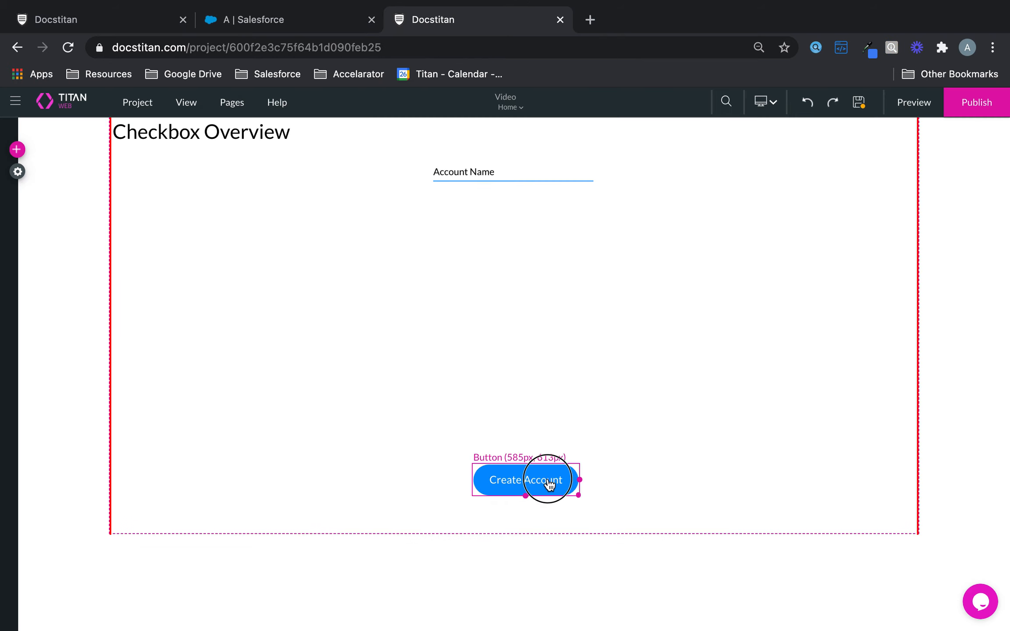
pyautogui.moveTo(550, 482); pyautogui.dragTo(545, 485)
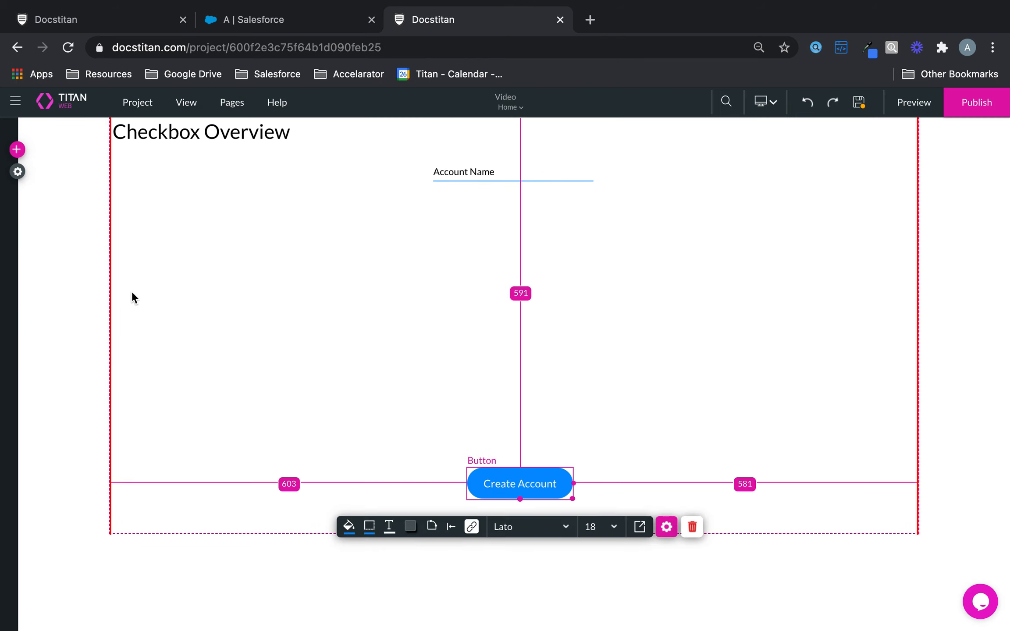
# Step: Add a single checkbox input field directly below the Account Name field
pyautogui.click(17, 173)
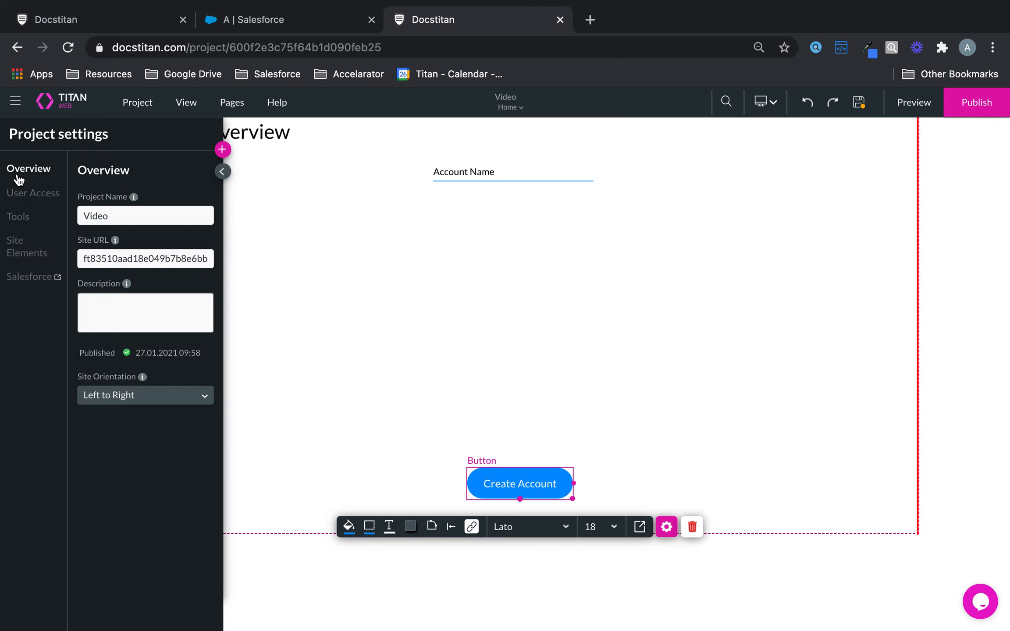
pyautogui.click(222, 150)
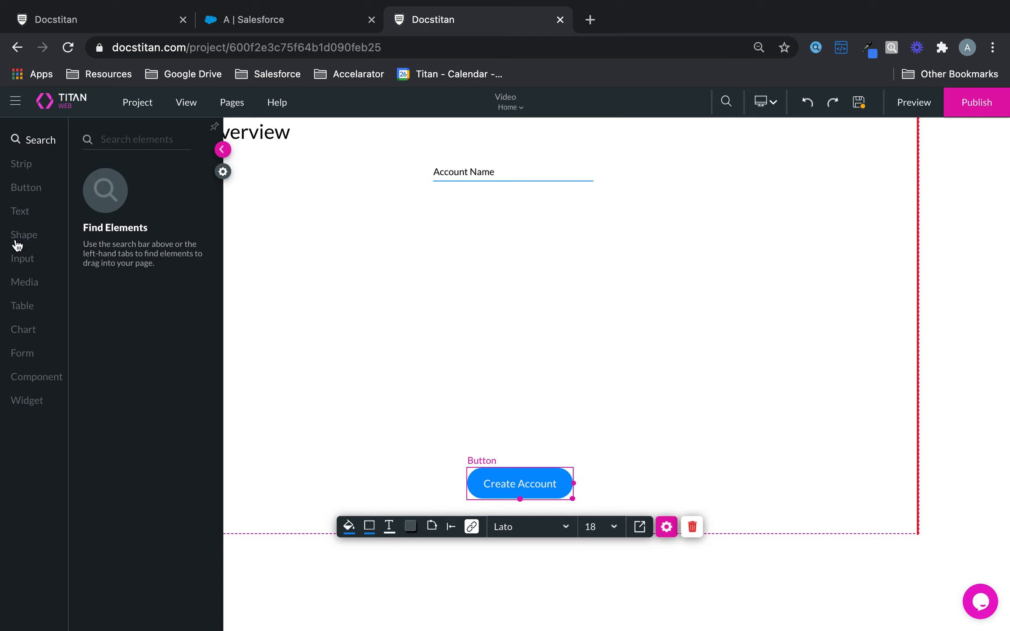
pyautogui.click(35, 266)
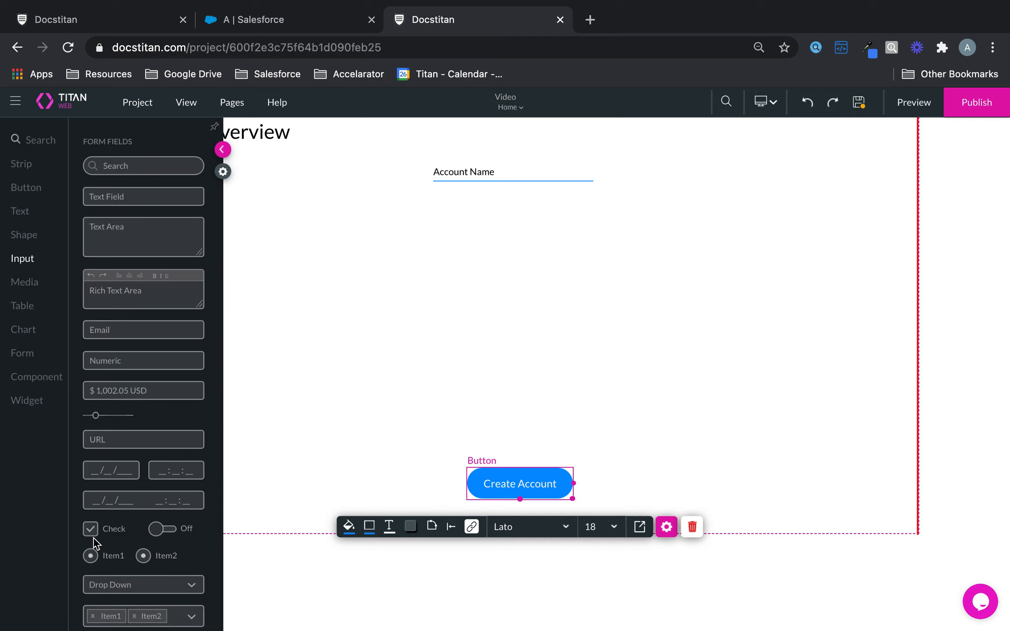
pyautogui.moveTo(95, 543); pyautogui.dragTo(473, 219)
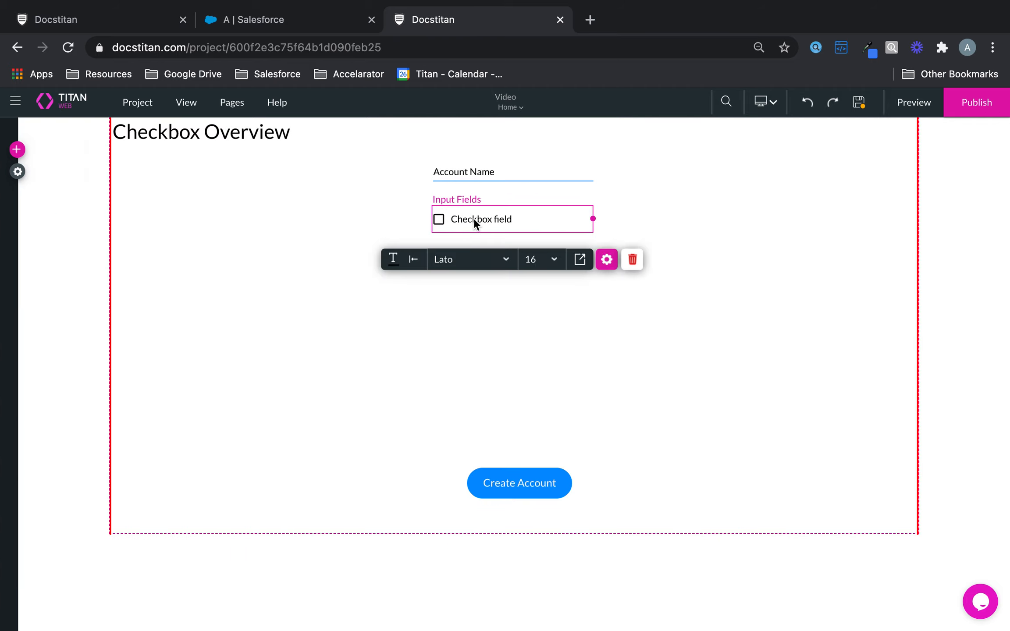
# Step: Set the new checkbox's label to "Has Support Plan", matching the field on the Salesforce account record, and leave its default value unchecked
pyautogui.click(601, 263)
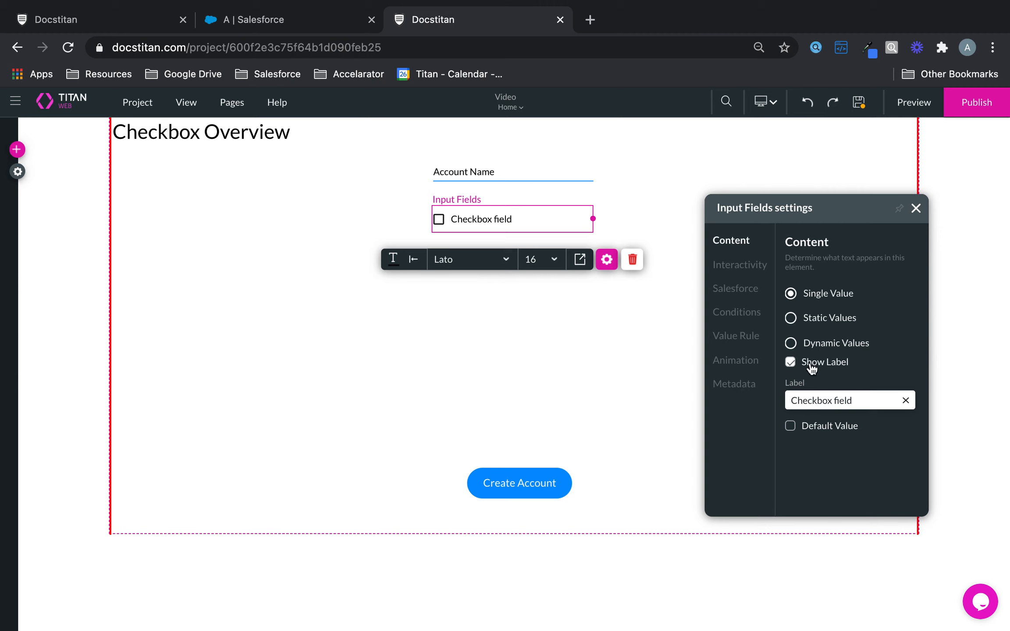
pyautogui.moveTo(856, 398); pyautogui.dragTo(782, 399)
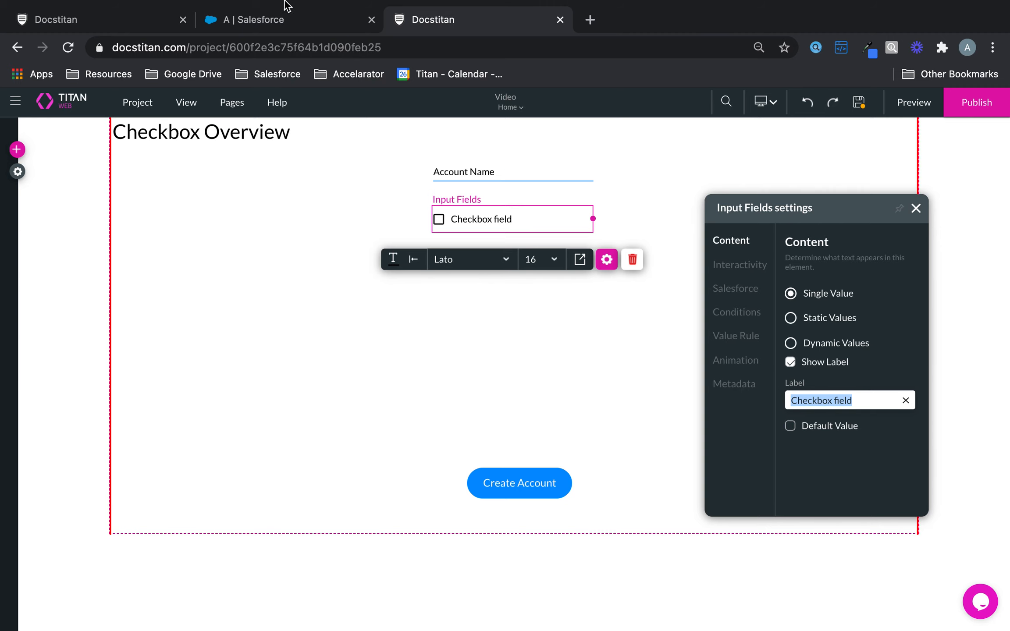
pyautogui.click(268, 20)
pyautogui.scroll(-15, 228, 361)
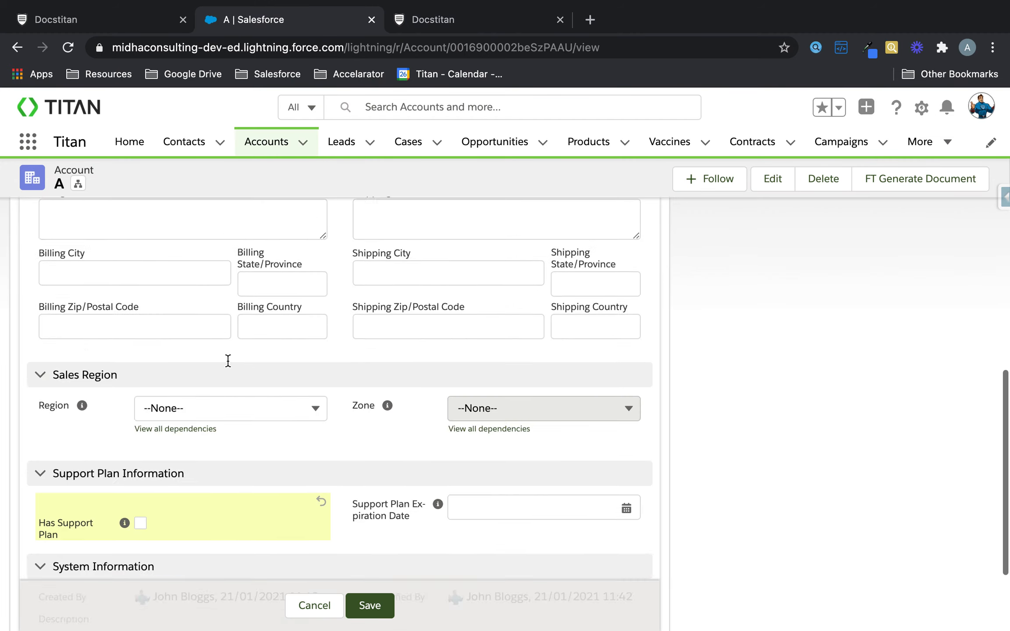
pyautogui.click(457, 32)
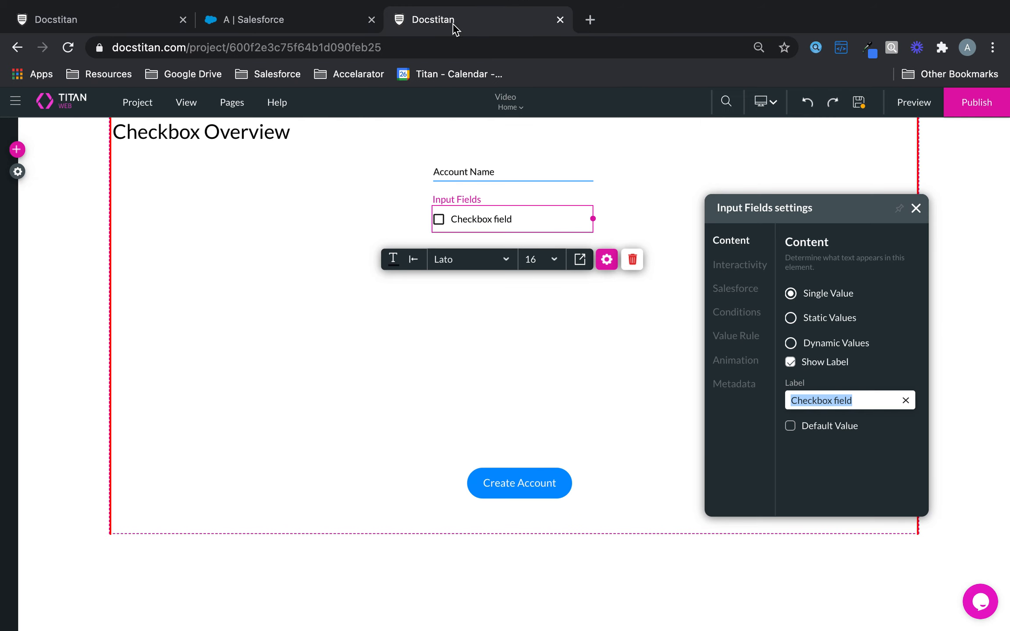
pyautogui.write('Has ')
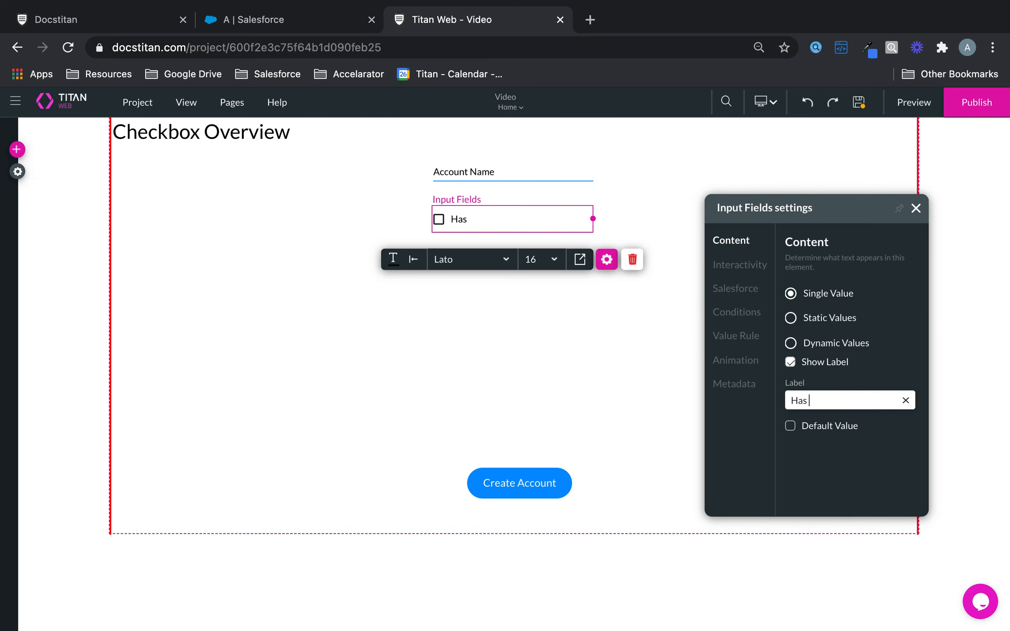
pyautogui.write('Support Plane')
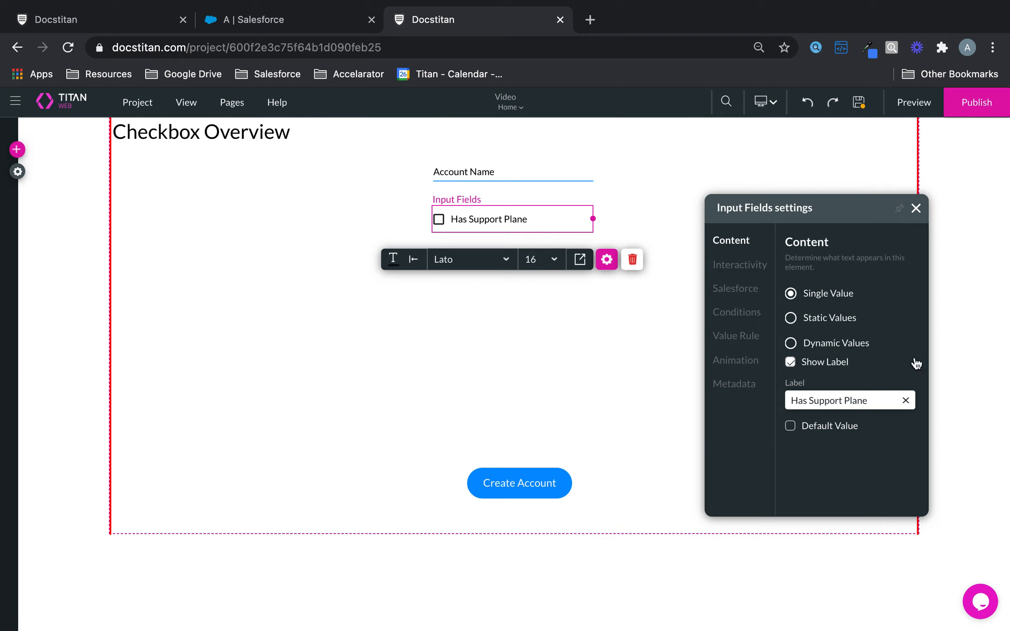
pyautogui.click(797, 428)
pyautogui.click(876, 401)
pyautogui.click(790, 428)
# Step: Review the checkbox's Interactivity, Salesforce, Conditions, Value Rule, Animation and Metadata settings
pyautogui.click(735, 268)
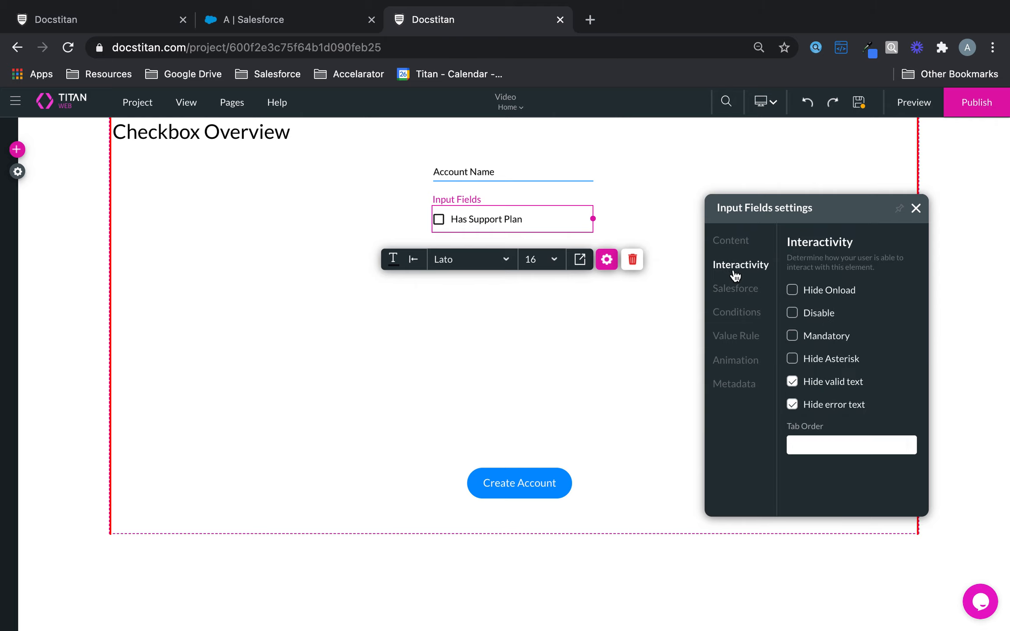
pyautogui.click(737, 290)
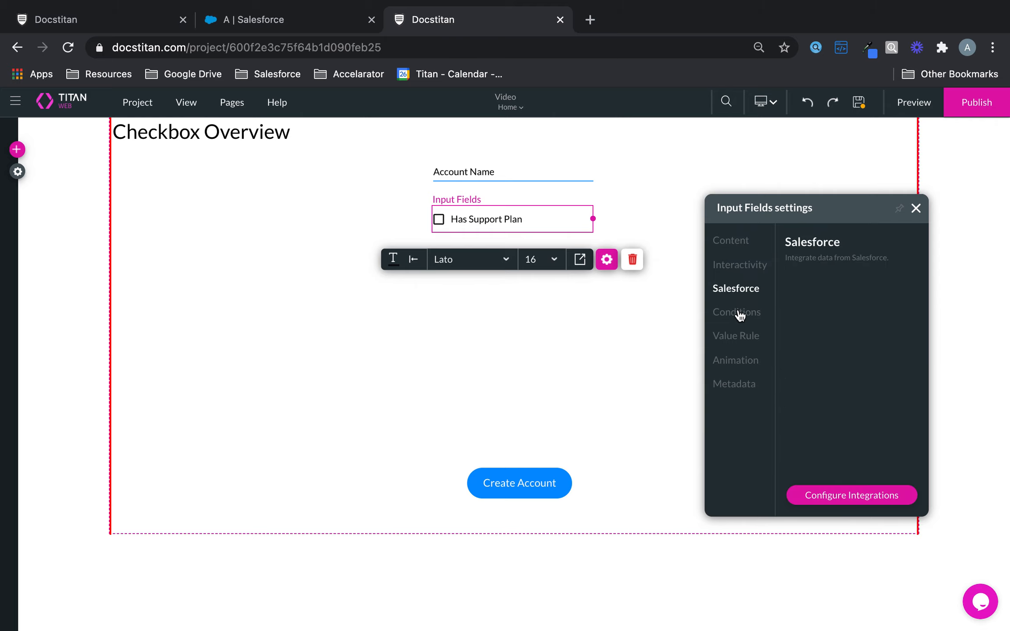
pyautogui.click(738, 315)
pyautogui.click(738, 340)
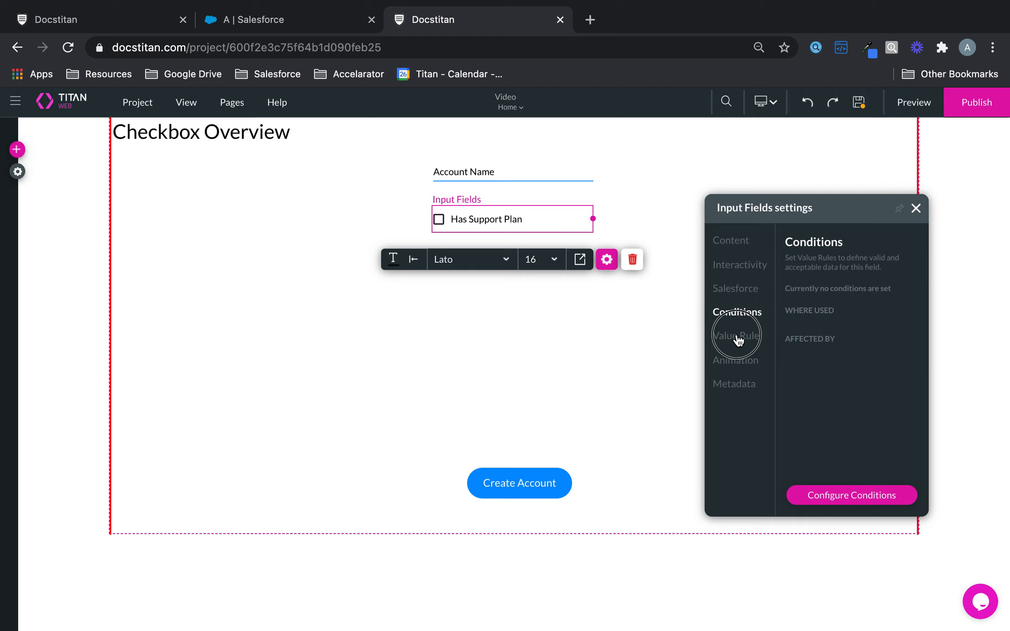
pyautogui.click(739, 366)
pyautogui.click(738, 391)
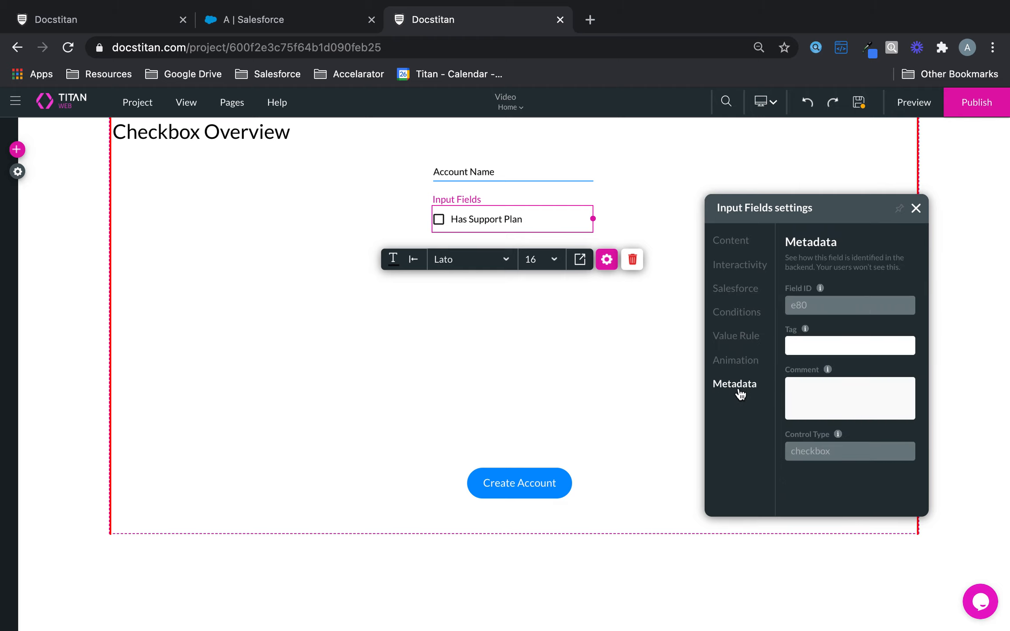
# Step: Review the styling options for the checkbox's Root, Label, Input and Messages, and close them
pyautogui.click(579, 268)
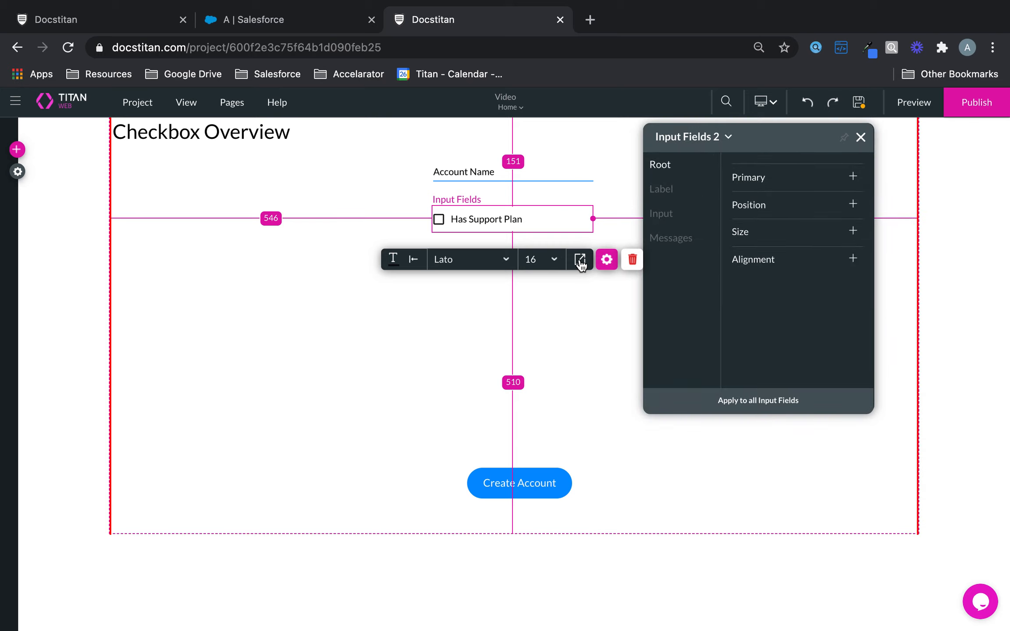
pyautogui.click(660, 191)
pyautogui.click(660, 212)
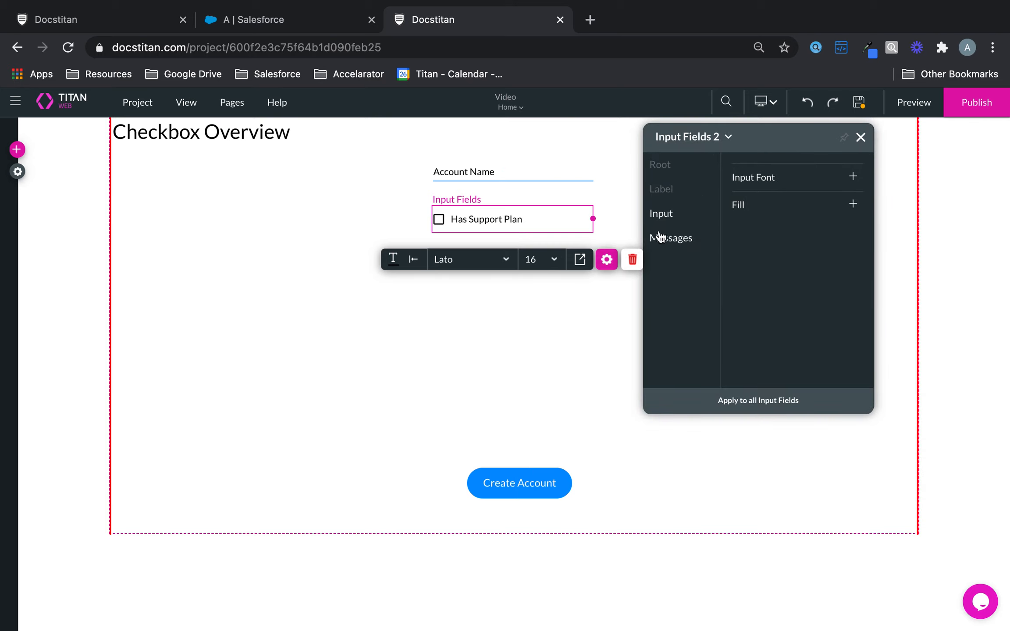
pyautogui.click(662, 237)
pyautogui.click(860, 138)
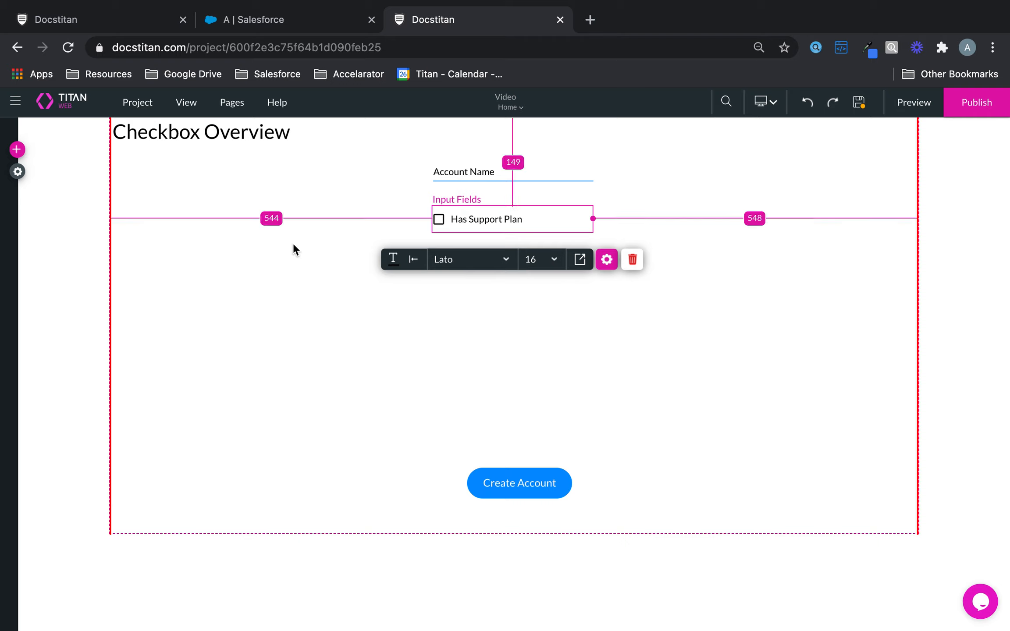
# Step: Add a second checkbox input field directly below the Has Support Plan checkbox
pyautogui.click(16, 149)
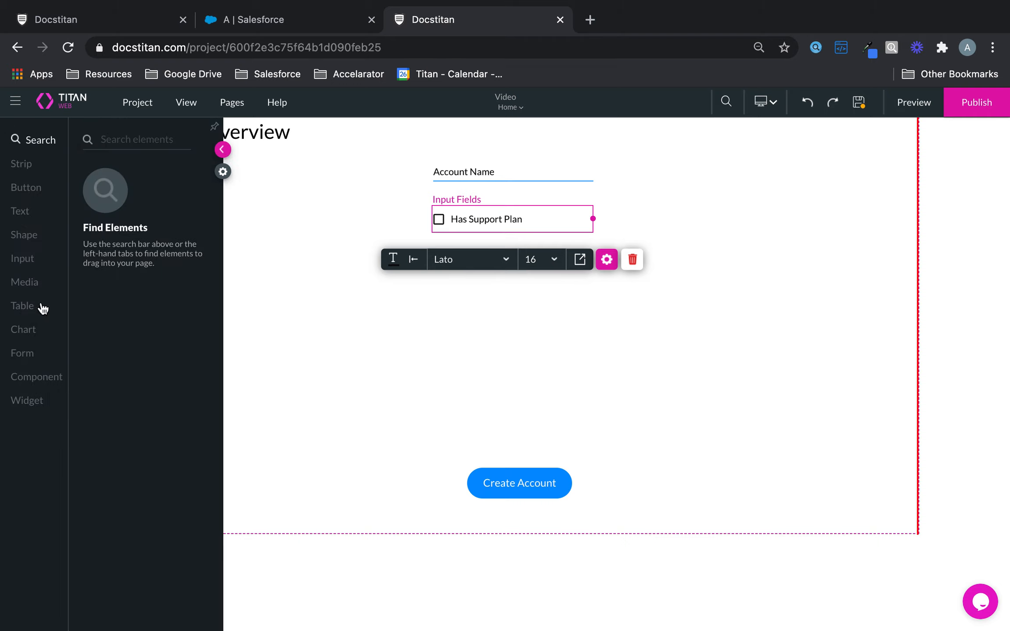
pyautogui.click(31, 264)
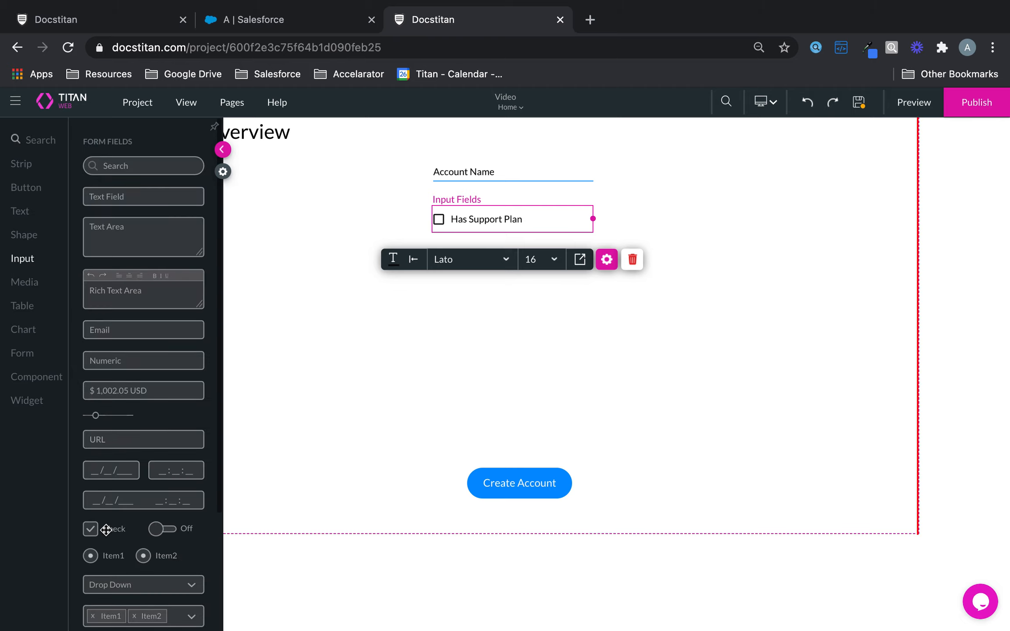
pyautogui.moveTo(109, 528); pyautogui.dragTo(454, 265)
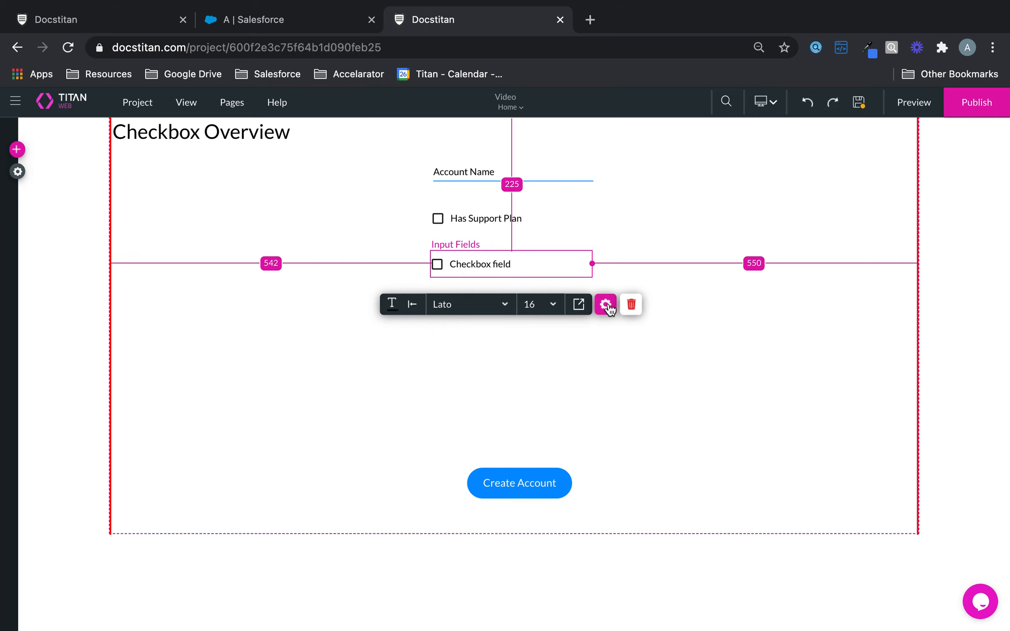
# Step: Switch to the Salesforce account record and examine the Prospect Rating picklist options
pyautogui.click(244, 13)
pyautogui.scroll(15, 446, 325)
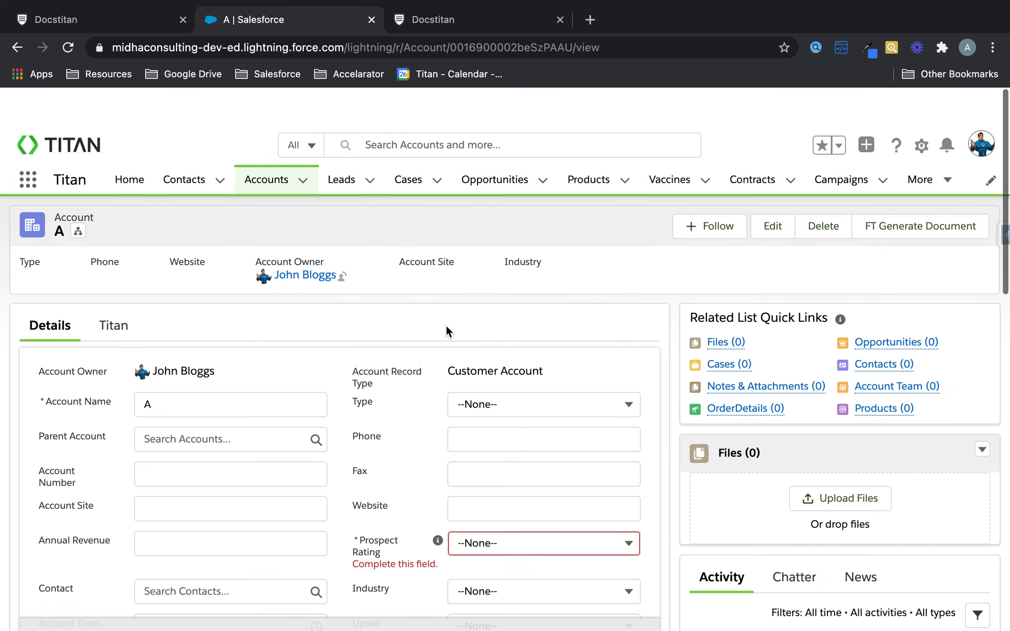
pyautogui.scroll(-2, 447, 325)
pyautogui.click(524, 438)
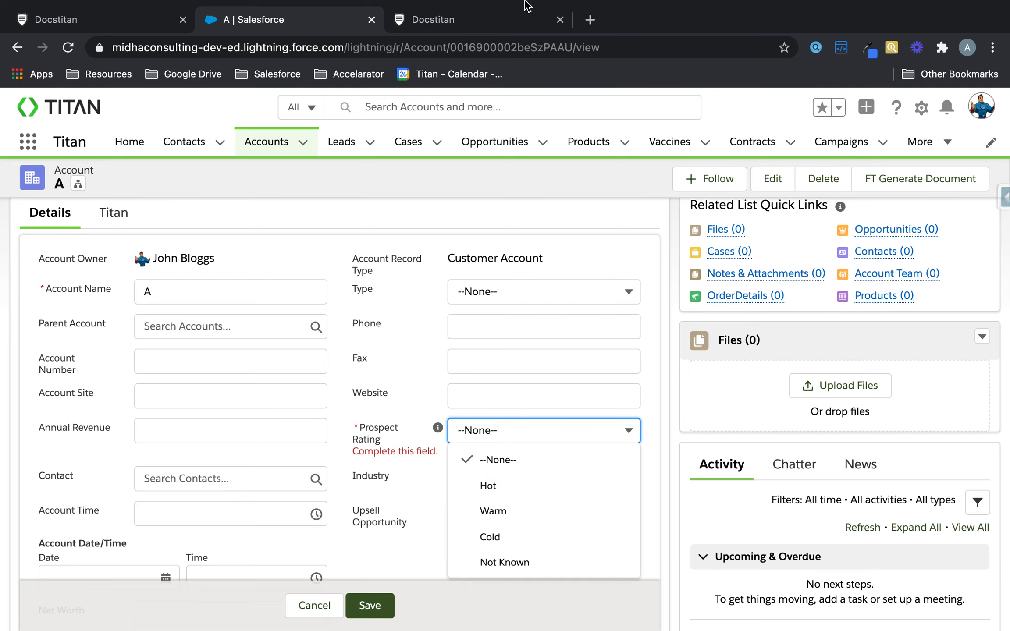
# Step: Switch back to the Titan Web project, make the second checkbox use Static Values and label it "Account Rating"
pyautogui.click(496, 14)
pyautogui.click(603, 312)
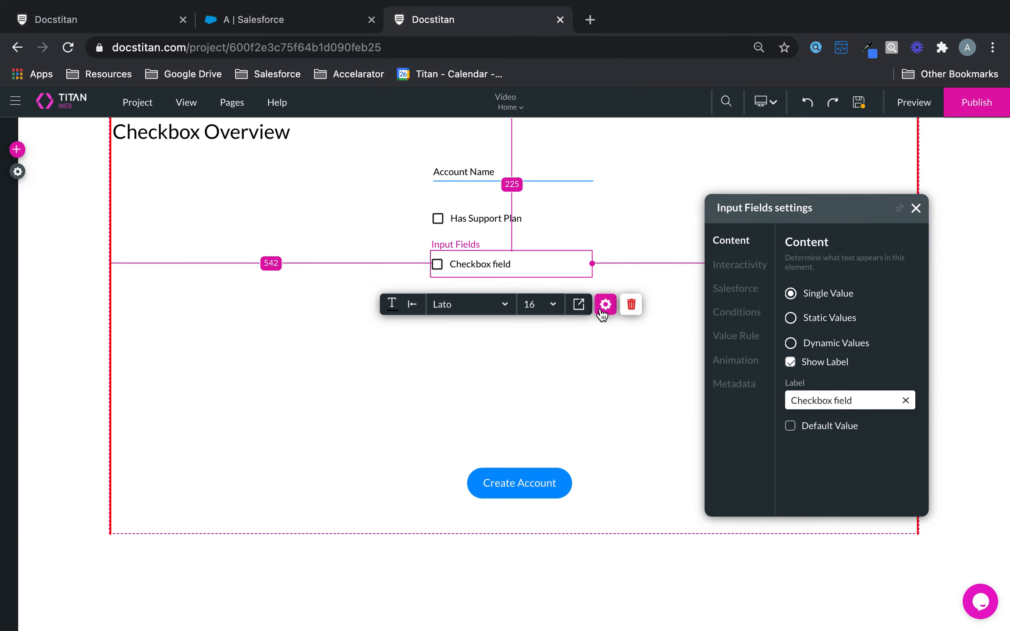
pyautogui.click(791, 318)
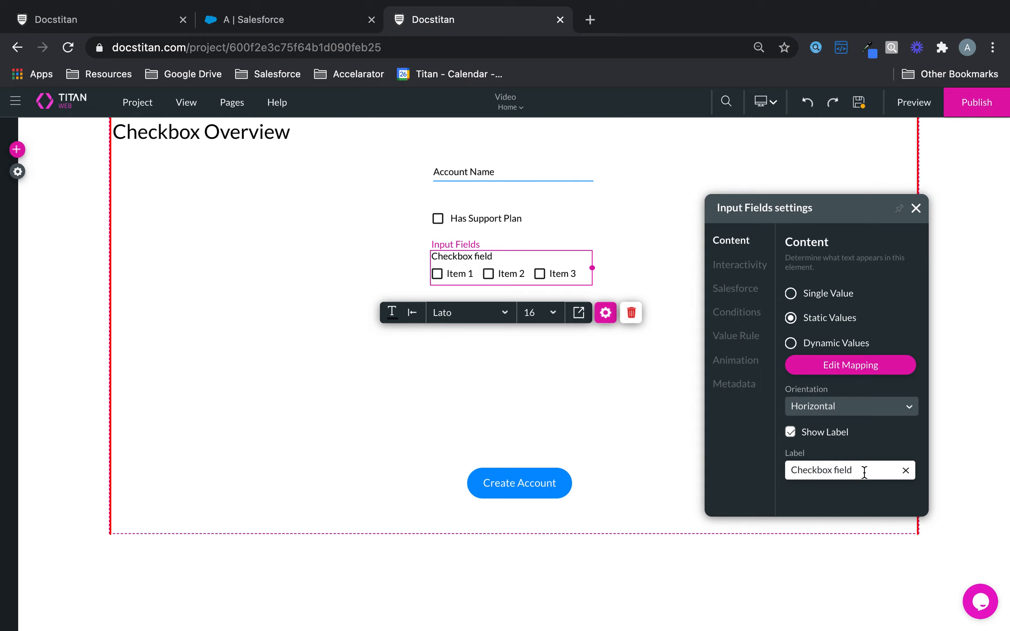
pyautogui.moveTo(864, 471); pyautogui.dragTo(724, 469)
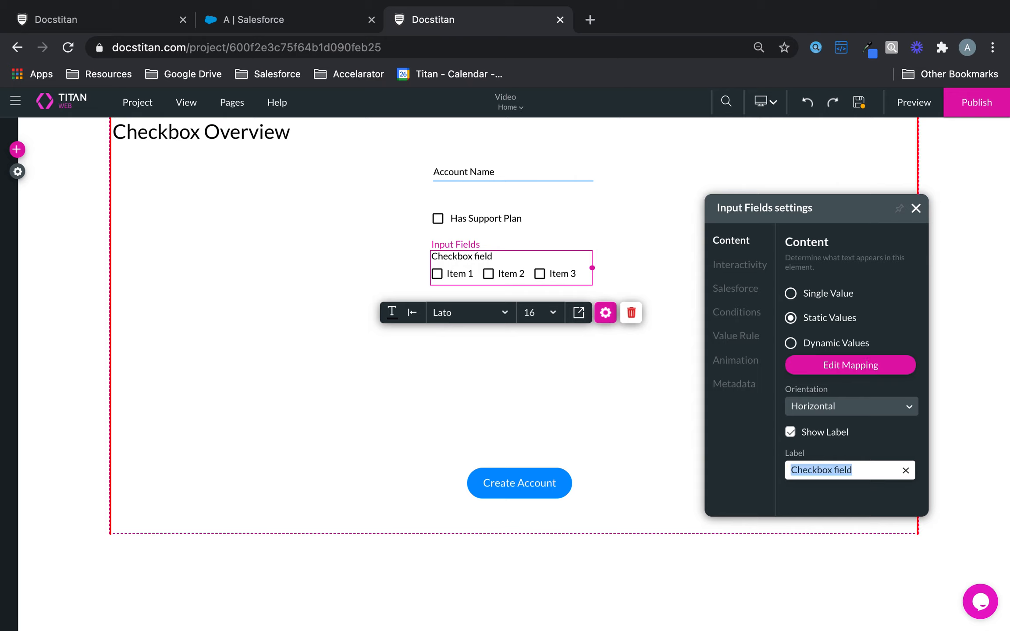
pyautogui.write('Account Rating')
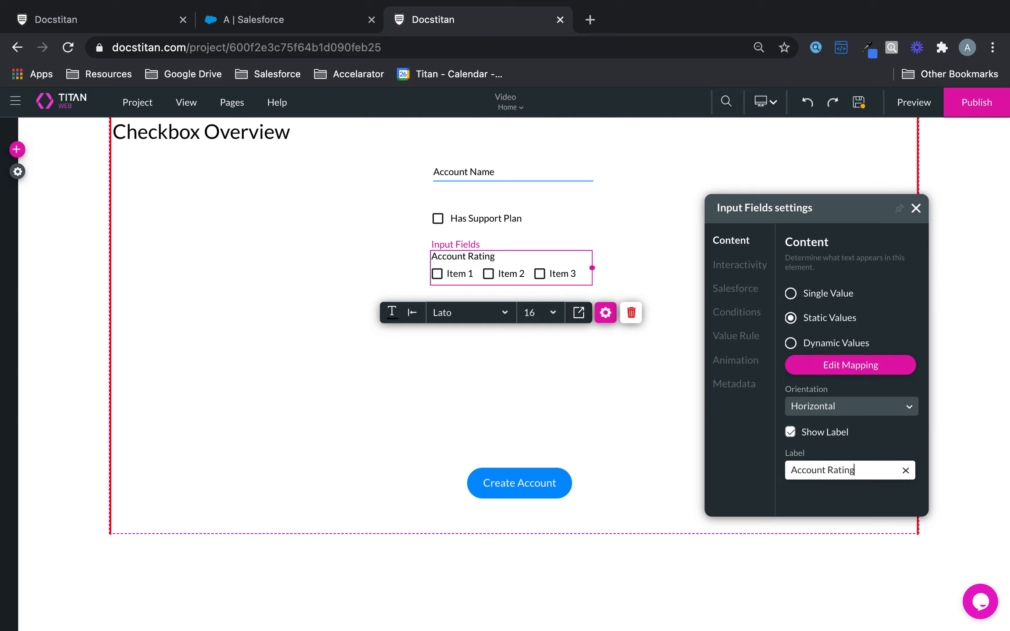
pyautogui.click(857, 356)
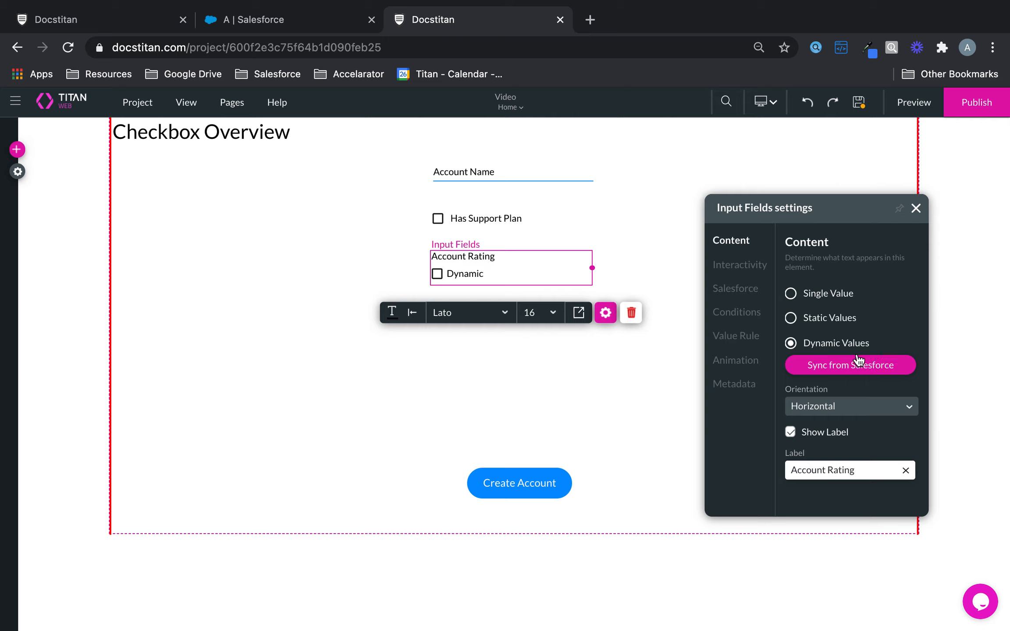
pyautogui.click(839, 324)
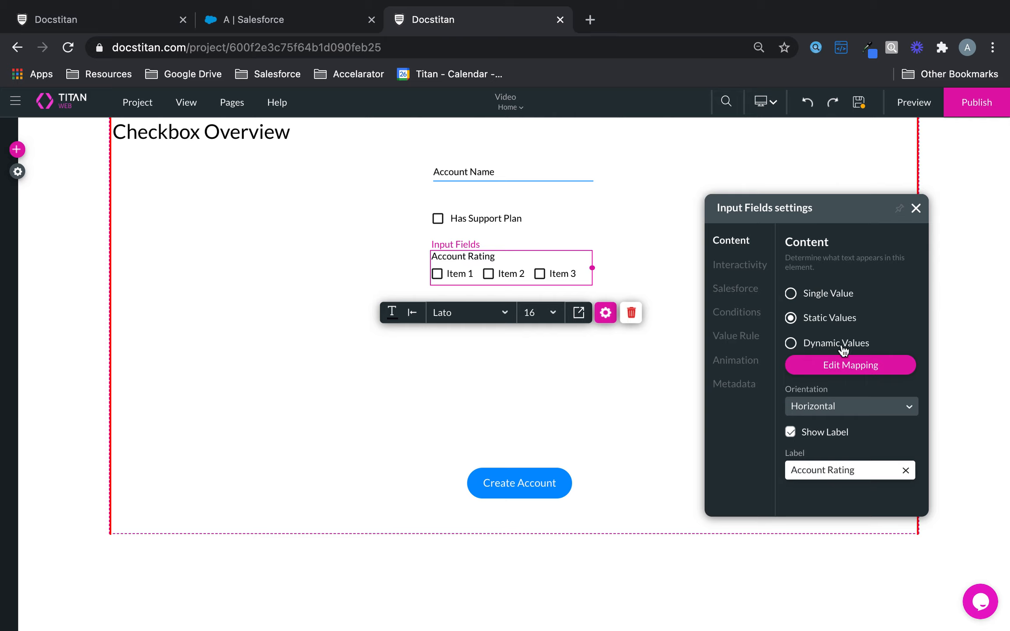
# Step: Open the Account Rating checkbox's item mapping and label the first two items "Hot" and "Cold"
pyautogui.click(856, 377)
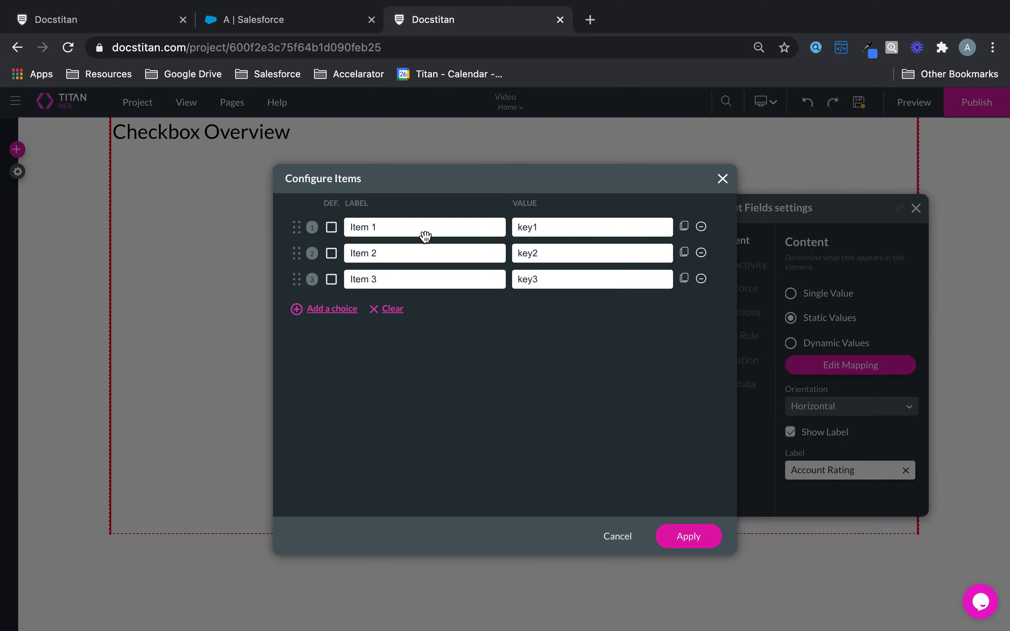
pyautogui.click(282, 235)
pyautogui.moveTo(376, 227); pyautogui.dragTo(302, 214)
pyautogui.write('Hot')
pyautogui.press('Tab')
pyautogui.moveTo(385, 254); pyautogui.dragTo(302, 253)
pyautogui.write('Cold')
# Step: Switch to the Salesforce account record, check the Prospect Rating picklist options, and return to the Titan Web project
pyautogui.click(309, 27)
pyautogui.click(491, 419)
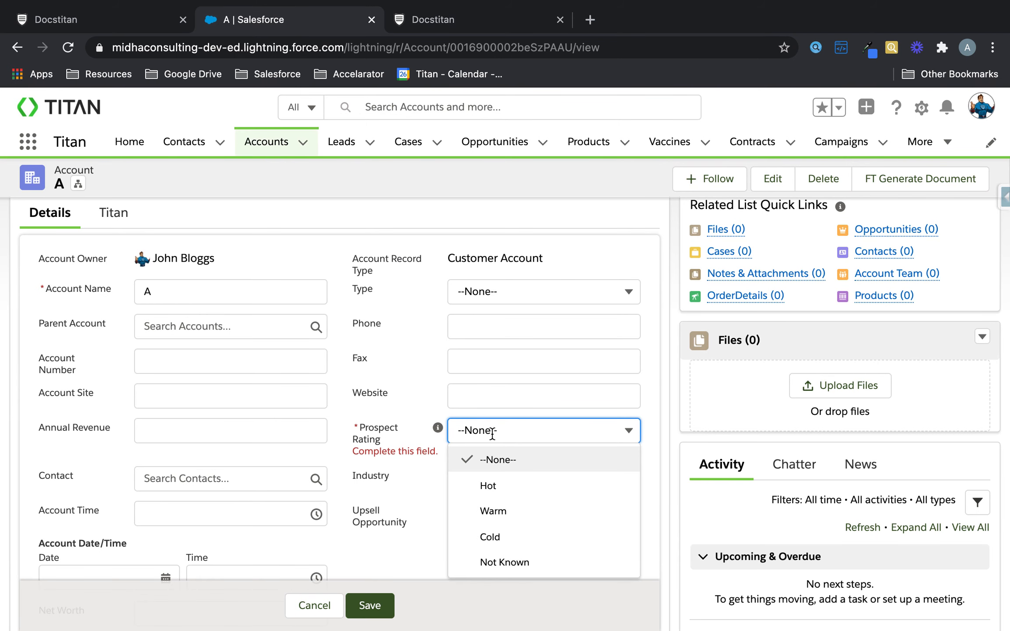
pyautogui.click(508, 20)
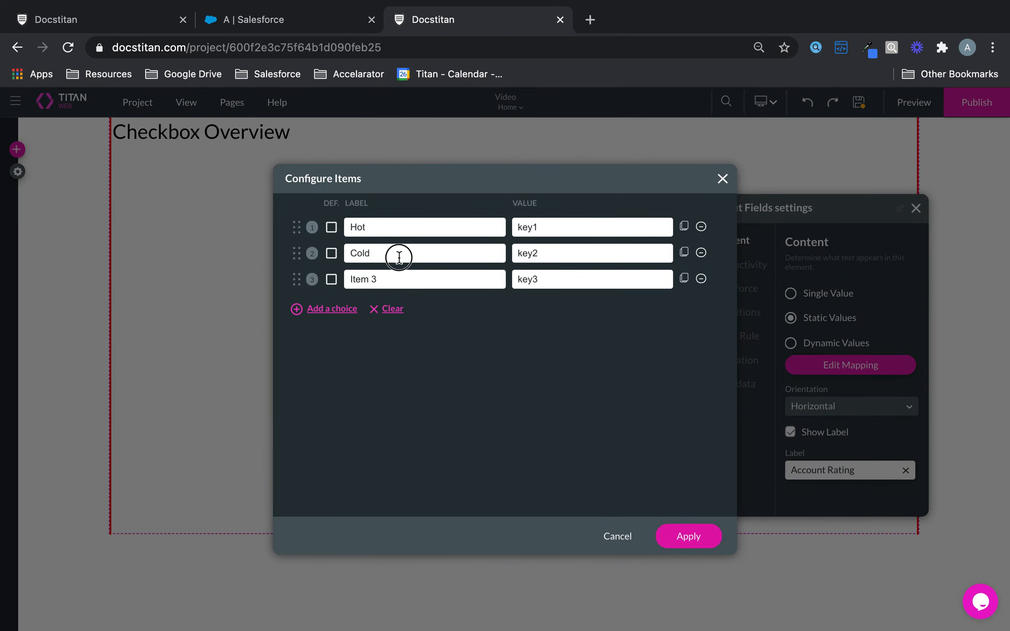
# Step: Relabel the second Account Rating item "Warm" and label the third item "Cold"
pyautogui.moveTo(399, 258); pyautogui.dragTo(304, 252)
pyautogui.write('Warm')
pyautogui.moveTo(399, 280); pyautogui.dragTo(252, 270)
pyautogui.write('Cold')
# Step: Try marking the Hot, Warm and Cold items as selected by default, and clear all the default marks again
pyautogui.click(331, 227)
pyautogui.click(331, 253)
pyautogui.click(331, 280)
pyautogui.click(331, 253)
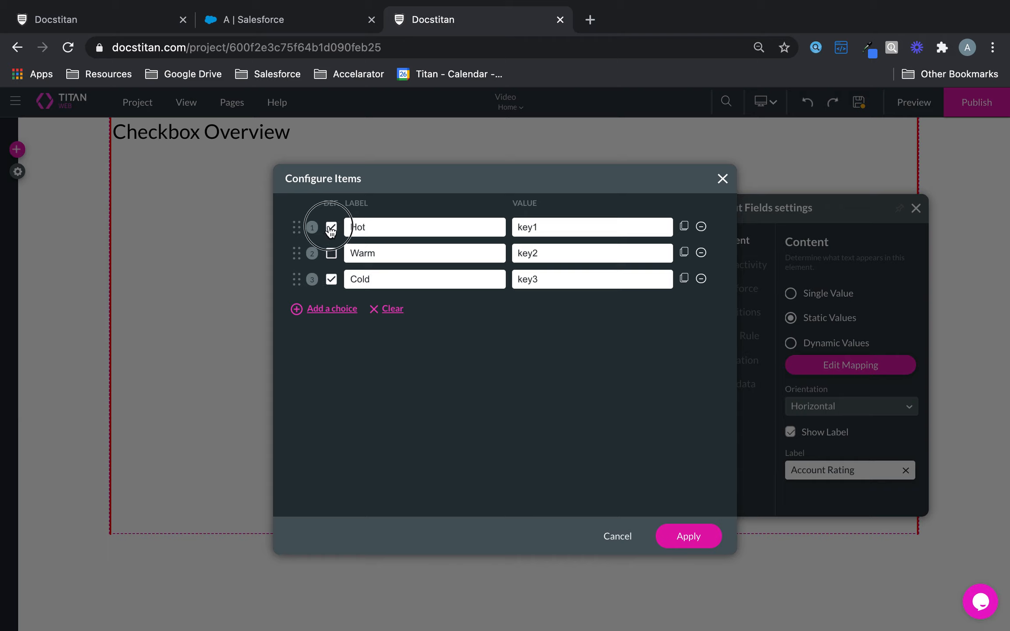
pyautogui.click(331, 227)
pyautogui.click(331, 280)
pyautogui.click(331, 253)
pyautogui.click(331, 253)
pyautogui.click(331, 227)
# Step: Set the values of the three Account Rating items to "Hot", "Warm" and "Cold"
pyautogui.moveTo(555, 227); pyautogui.dragTo(473, 225)
pyautogui.press('BackSpace')
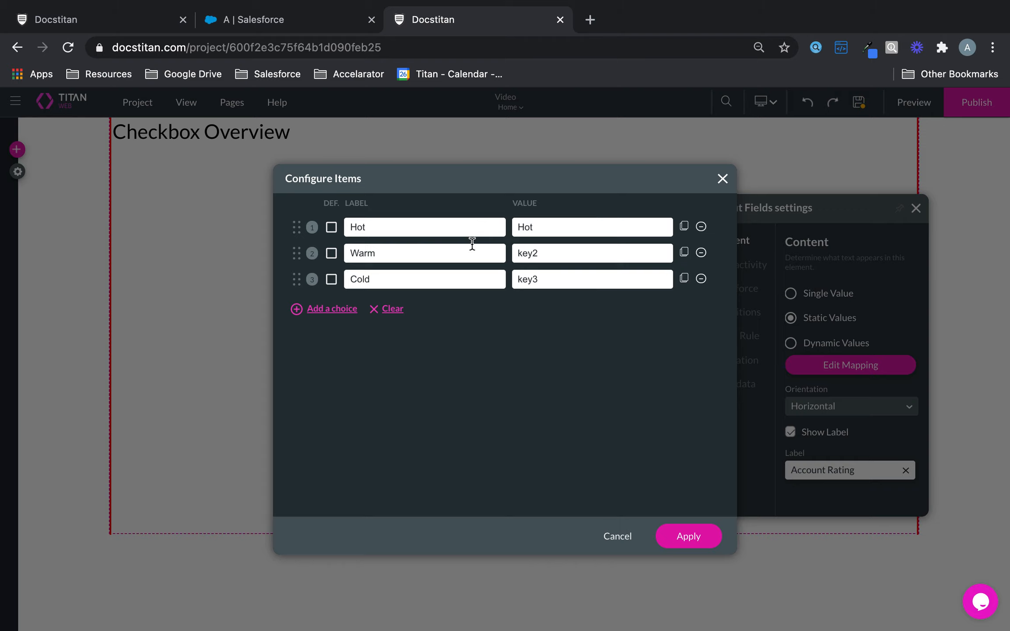
pyautogui.moveTo(554, 254); pyautogui.dragTo(503, 253)
pyautogui.write('Warm')
pyautogui.moveTo(568, 279); pyautogui.dragTo(485, 280)
pyautogui.write('Cold')
# Step: Change the labels of the three Account Rating items to "Sizzling Hot", "Summer Warm" and "Winter Cold"
pyautogui.moveTo(408, 228); pyautogui.dragTo(296, 218)
pyautogui.press('BackSpace')
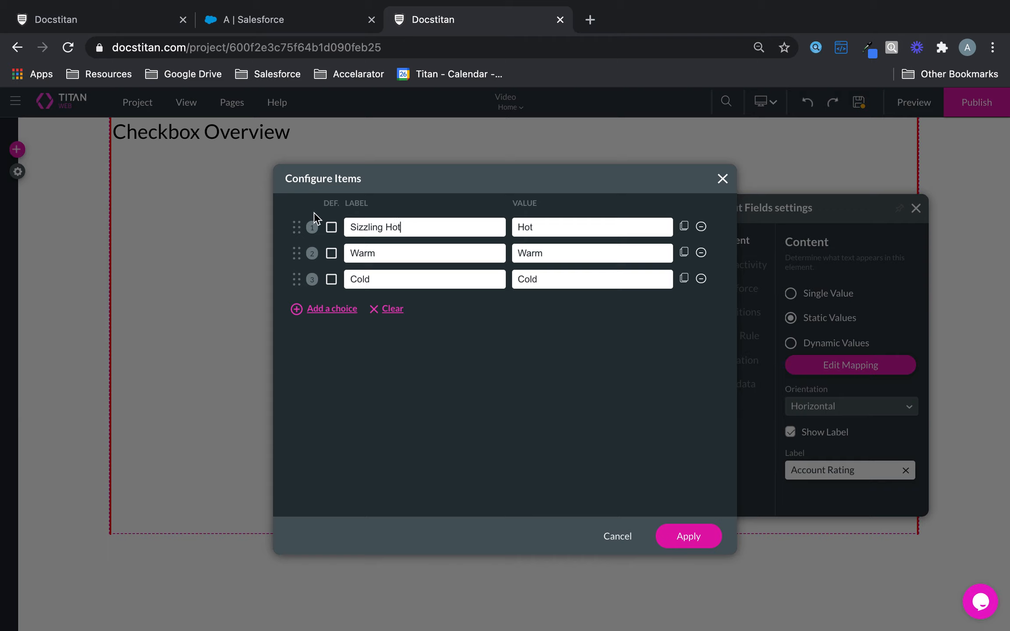
pyautogui.moveTo(389, 253); pyautogui.dragTo(309, 254)
pyautogui.press('BackSpace')
pyautogui.moveTo(377, 281); pyautogui.dragTo(282, 282)
pyautogui.write('Winter')
pyautogui.moveTo(403, 227); pyautogui.dragTo(331, 228)
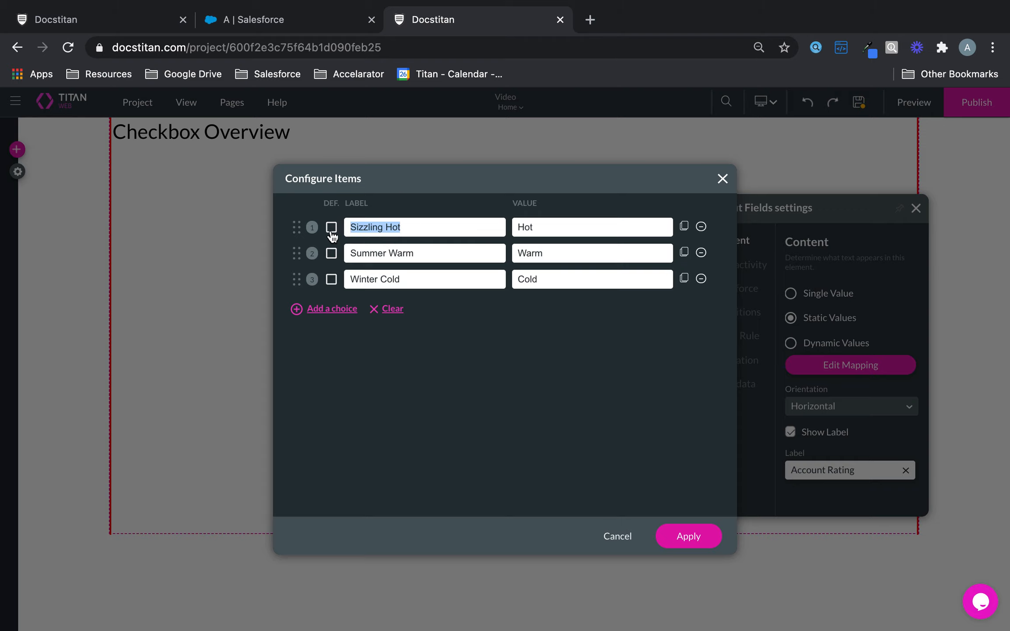
pyautogui.click(574, 237)
pyautogui.moveTo(526, 227); pyautogui.dragTo(542, 237)
pyautogui.moveTo(417, 234); pyautogui.dragTo(353, 232)
pyautogui.moveTo(426, 258); pyautogui.dragTo(342, 258)
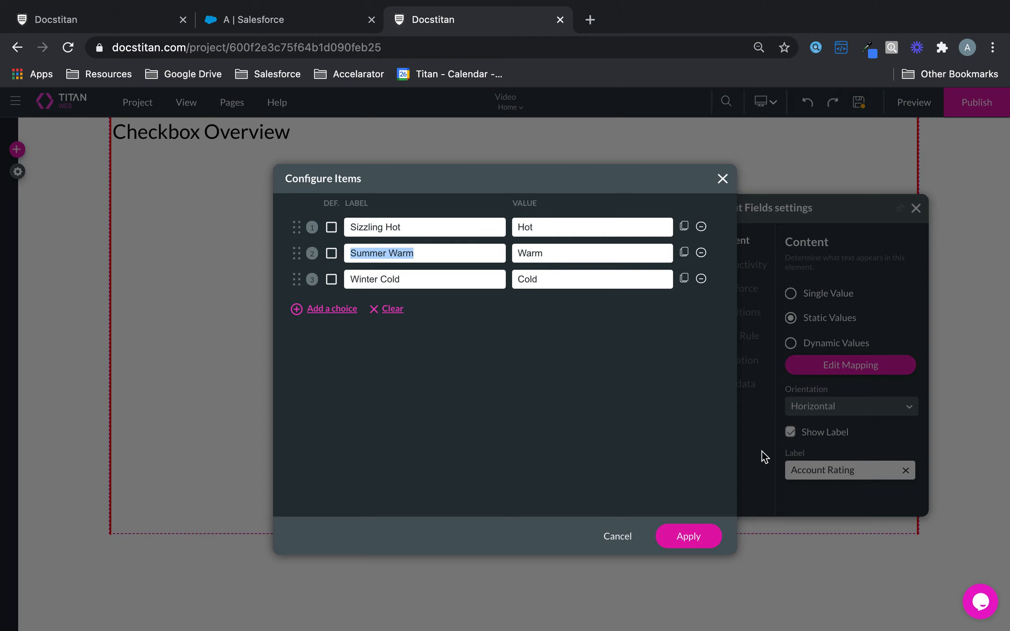
# Step: Apply the configured items and shift the Account Rating checkbox field slightly upwards on the form
pyautogui.click(701, 536)
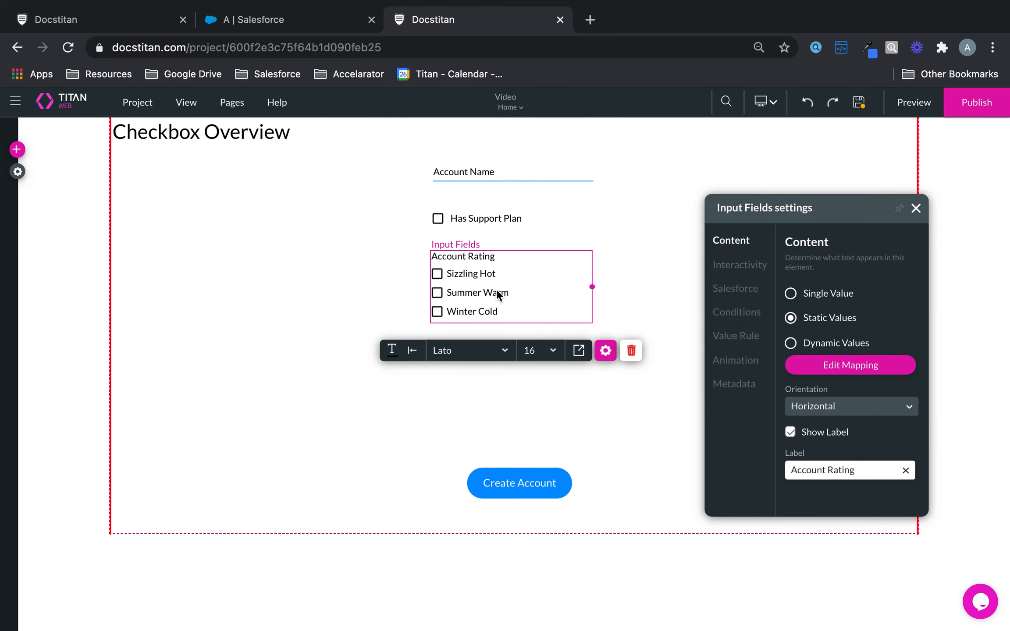
pyautogui.click(489, 288)
pyautogui.moveTo(489, 288); pyautogui.dragTo(496, 285)
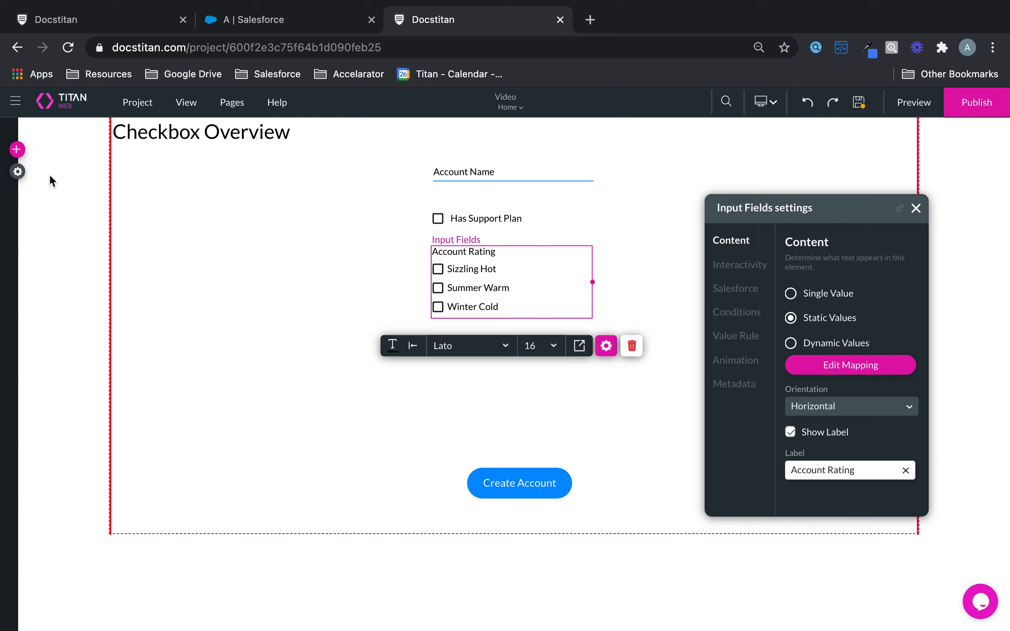
# Step: Add a third checkbox input field below the Account Rating options and label it "Account Type"
pyautogui.click(17, 149)
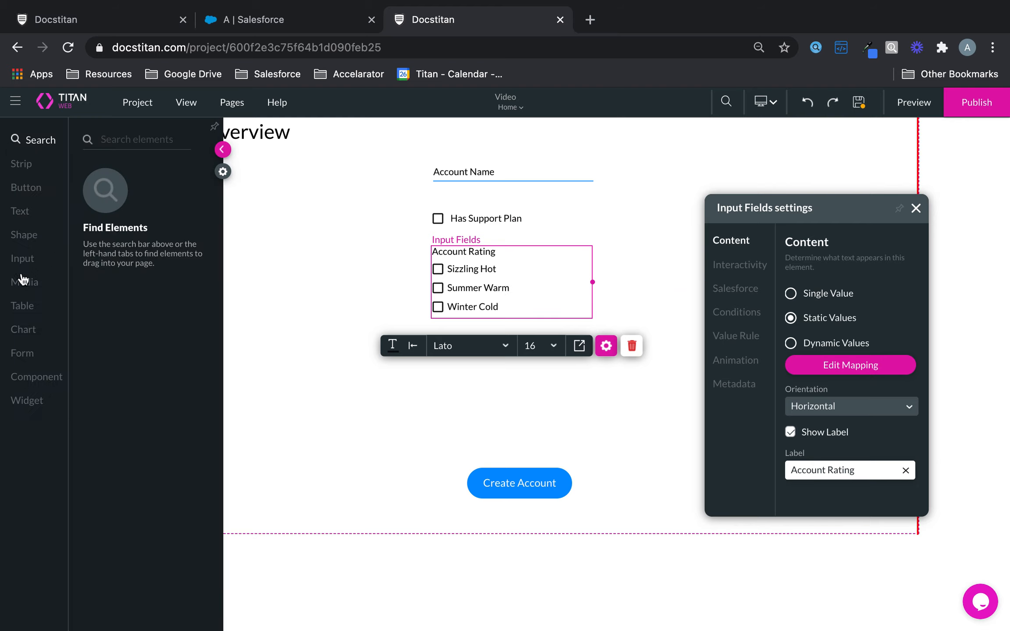
pyautogui.click(27, 262)
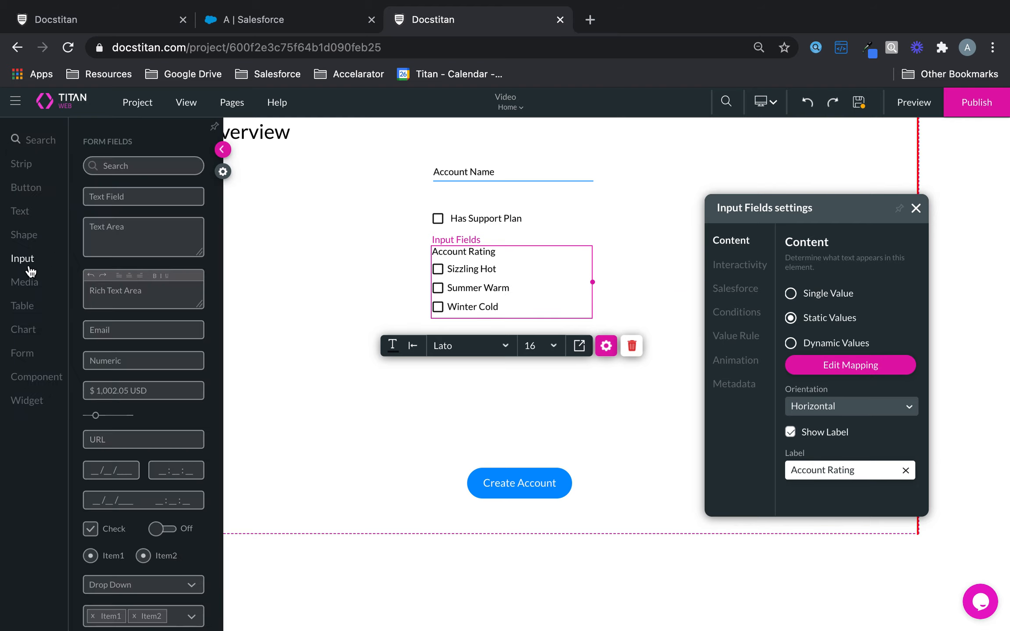
pyautogui.scroll(-5, 106, 438)
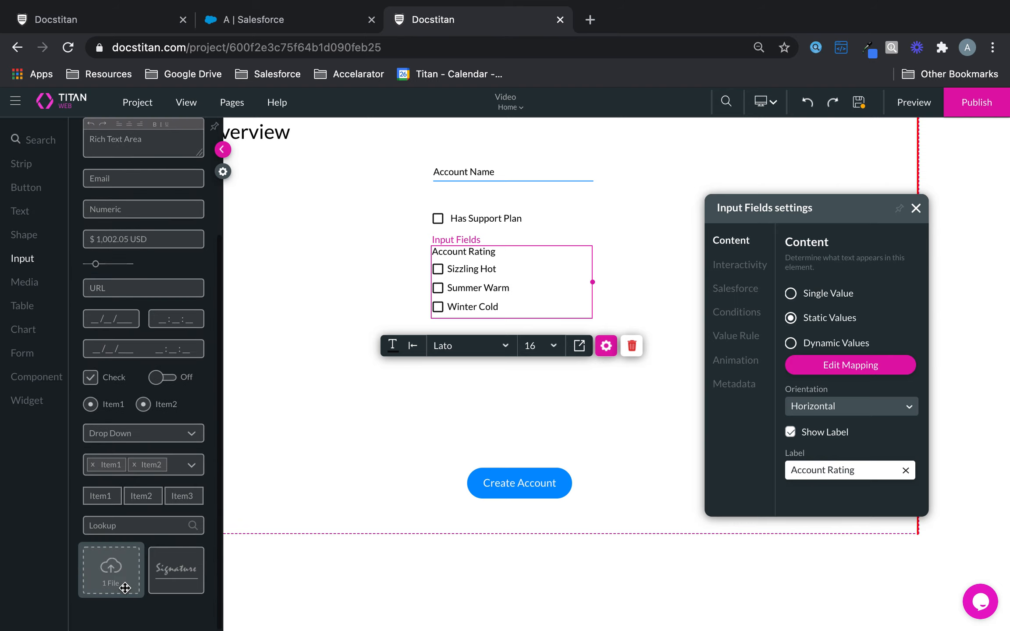
pyautogui.moveTo(132, 388); pyautogui.dragTo(484, 351)
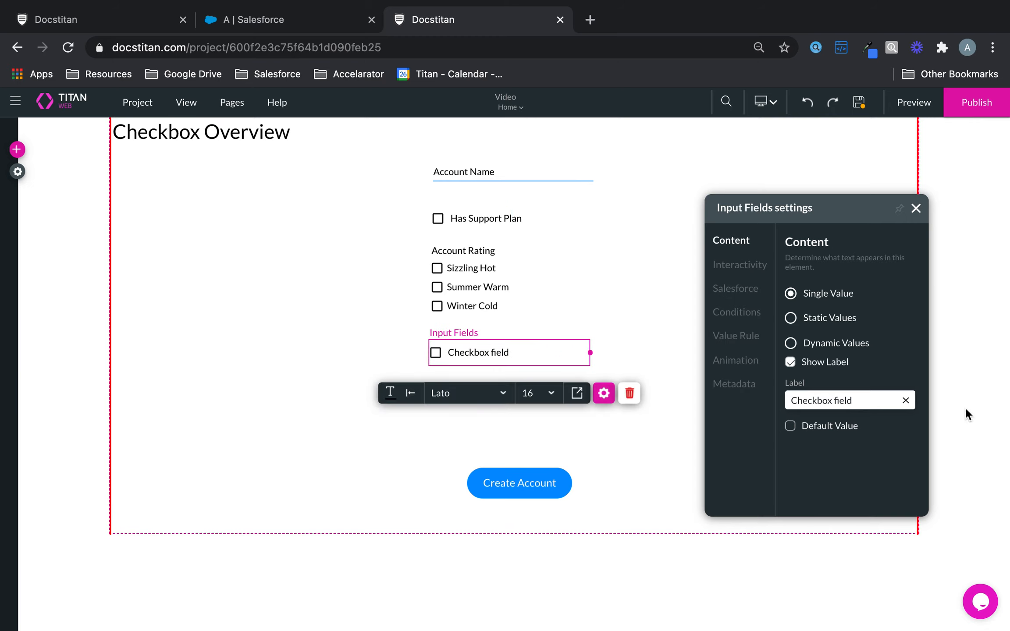
pyautogui.tripleClick(873, 405)
pyautogui.write('Account Type')
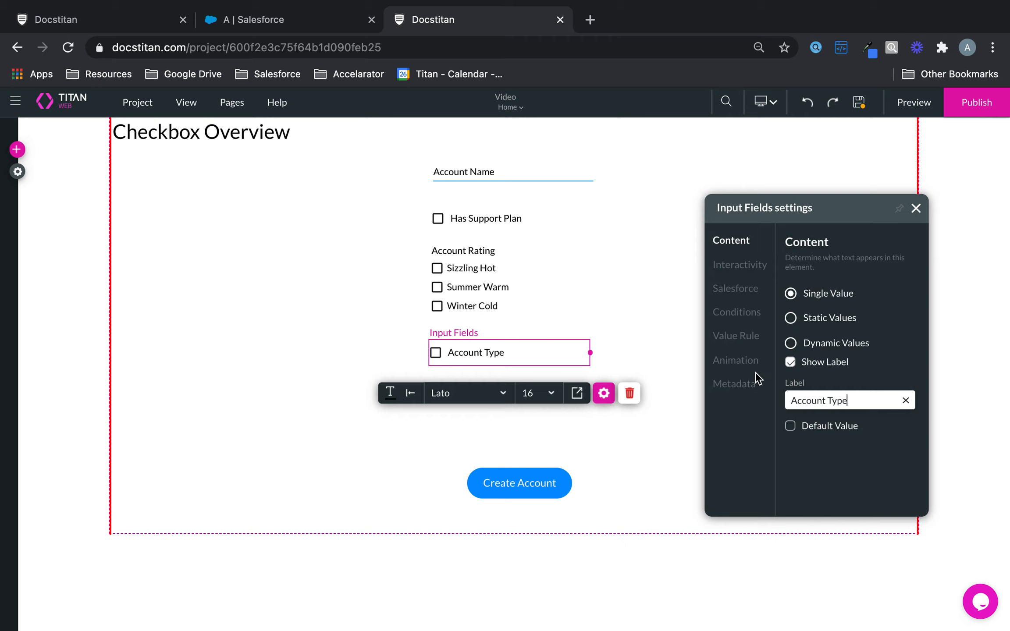
# Step: Make the Account Type checkbox use Dynamic Values synced from a field of the Salesforce Account object
pyautogui.click(791, 342)
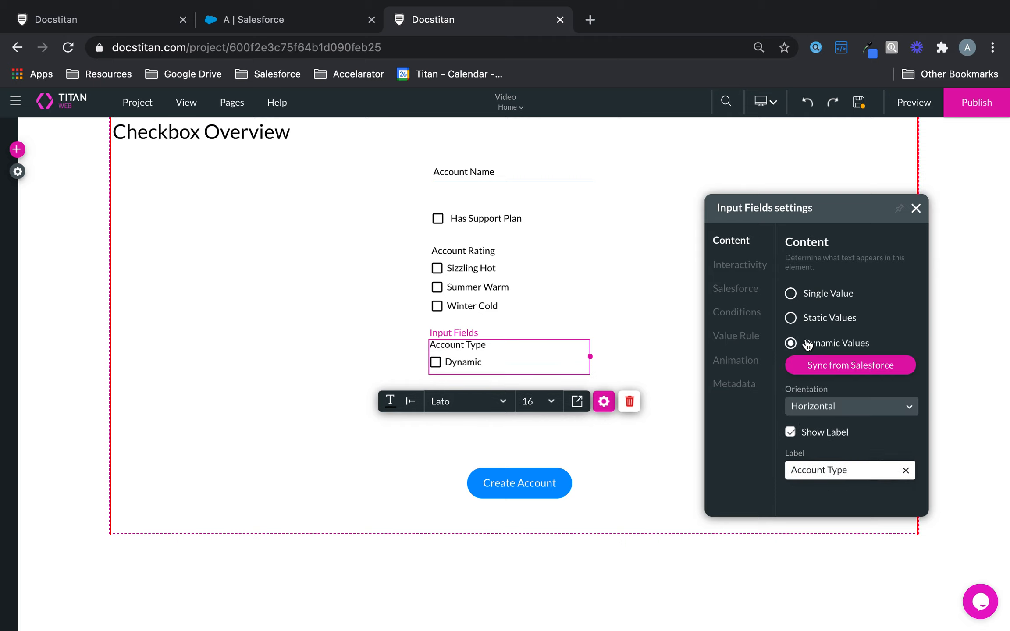
pyautogui.click(843, 368)
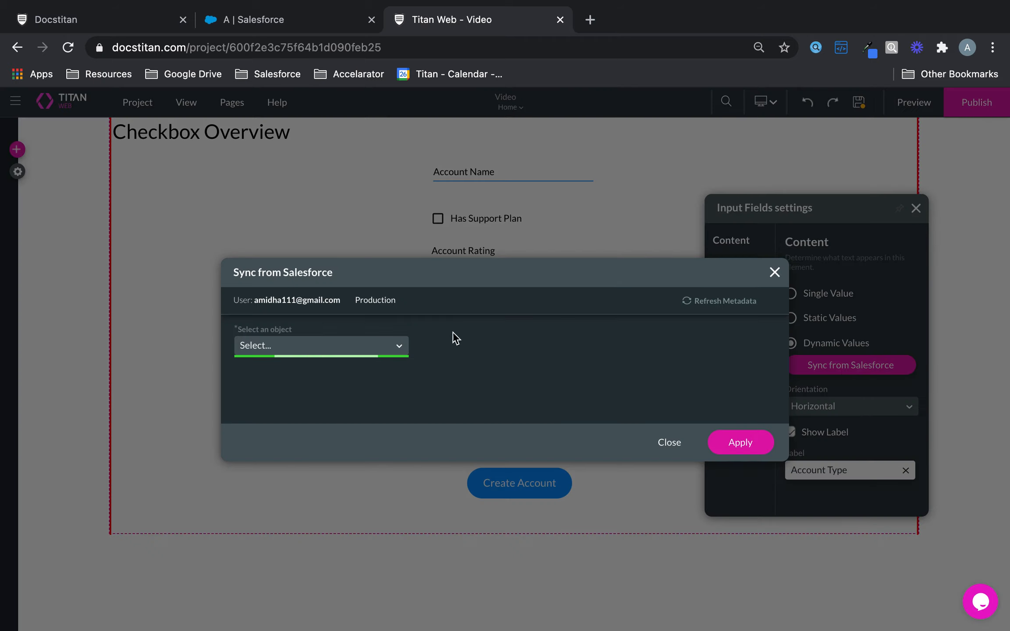
pyautogui.click(377, 349)
pyautogui.click(334, 392)
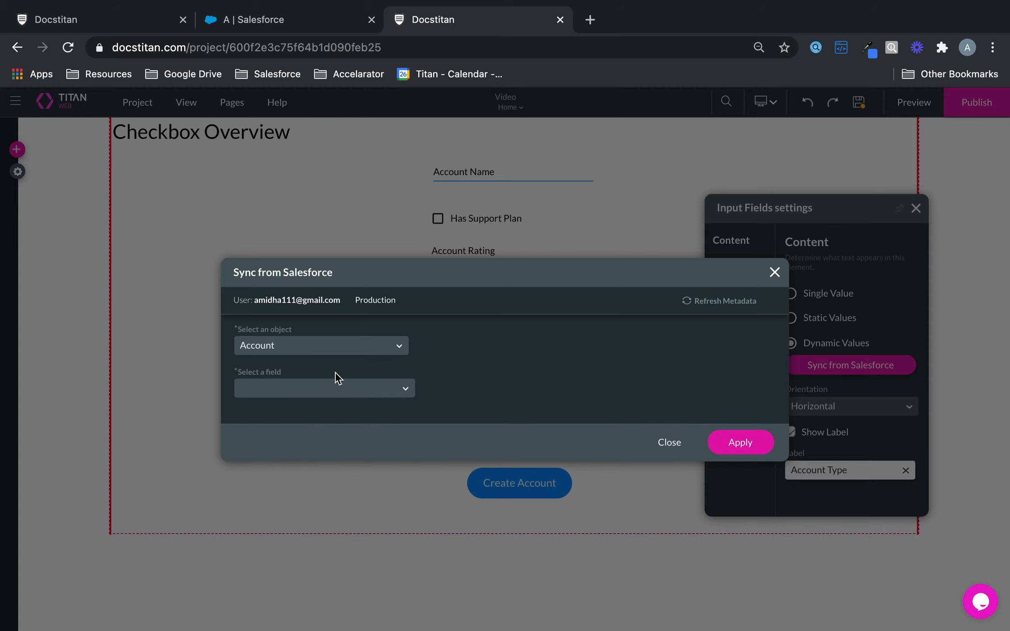
pyautogui.click(334, 387)
pyautogui.click(322, 413)
pyautogui.click(740, 443)
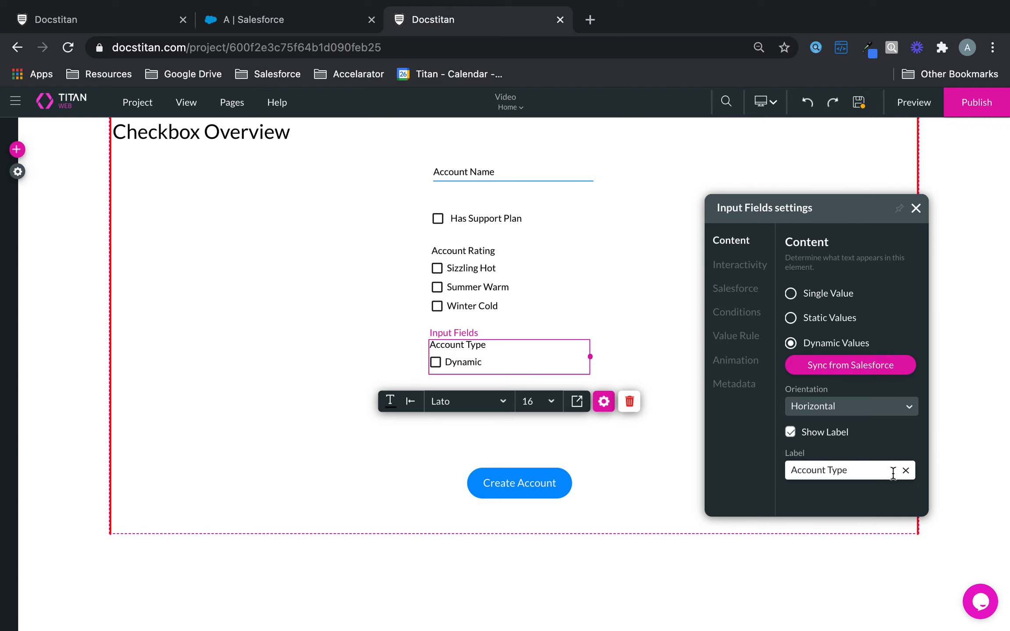
# Step: Copy the Account Type label into the same checkbox's metadata tag
pyautogui.moveTo(892, 473); pyautogui.dragTo(742, 475)
pyautogui.hotkey('ctrl', 'c')
pyautogui.click(735, 385)
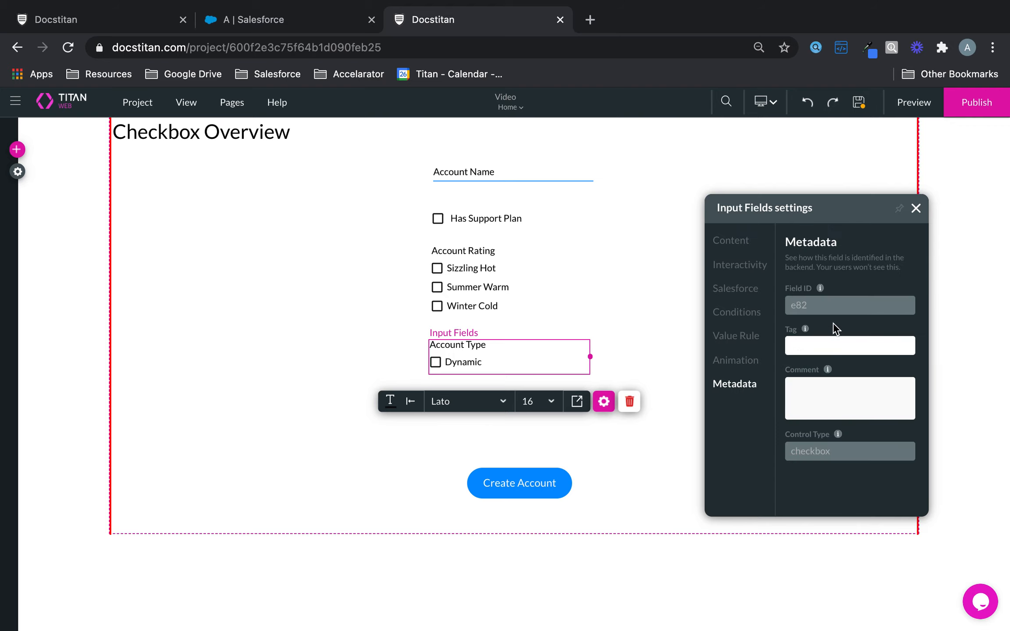
pyautogui.hotkey('ctrl', 'v')
# Step: Set the Account Rating checkbox's metadata tag to "Account Rating", copied from its label
pyautogui.click(479, 273)
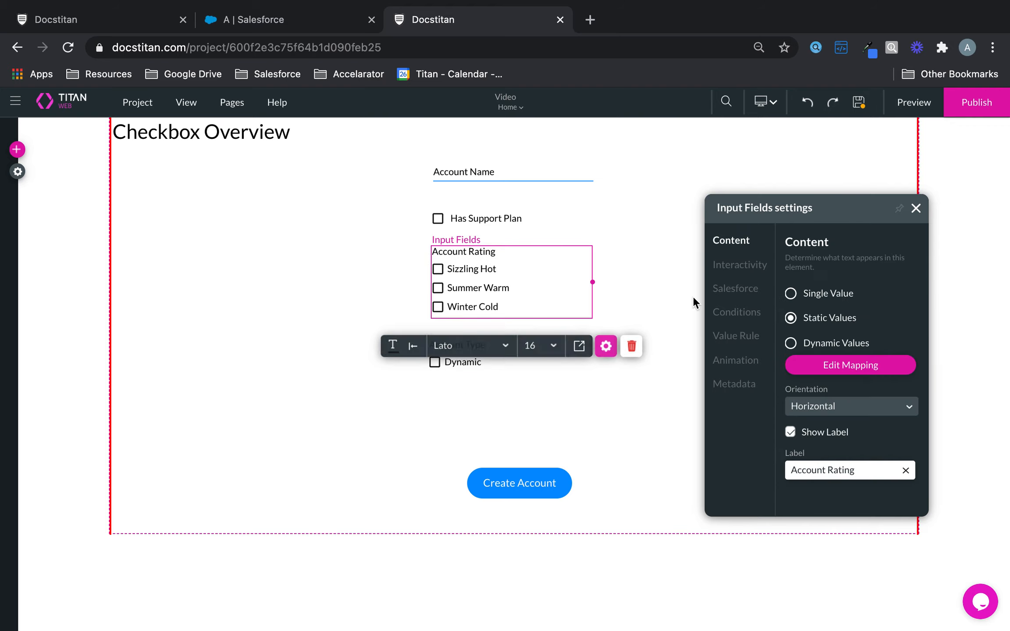
pyautogui.moveTo(872, 472); pyautogui.dragTo(733, 475)
pyautogui.hotkey('ctrl', 'c')
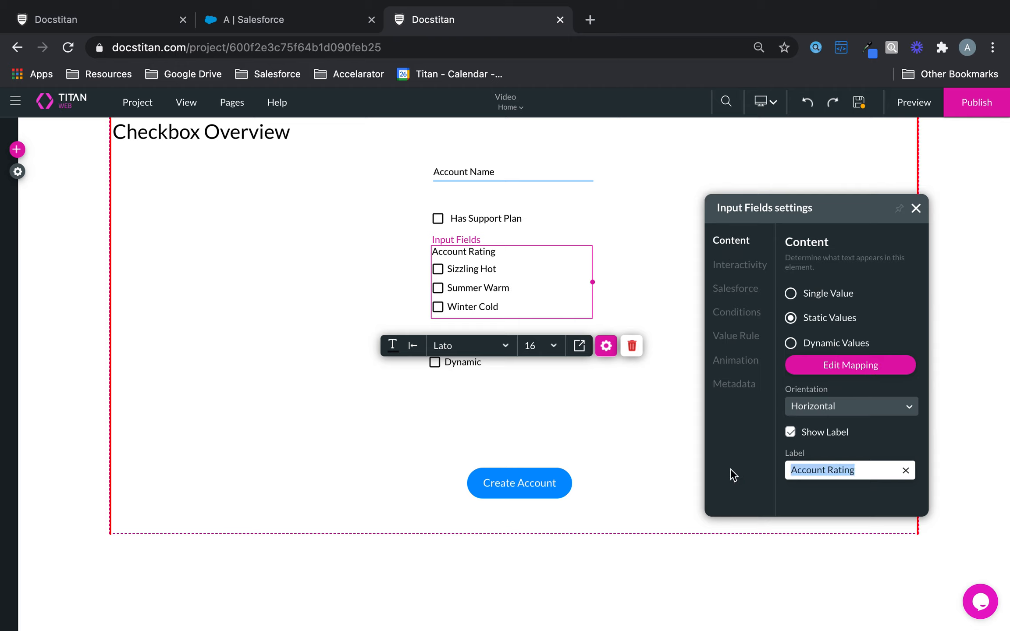
pyautogui.click(737, 390)
pyautogui.click(744, 386)
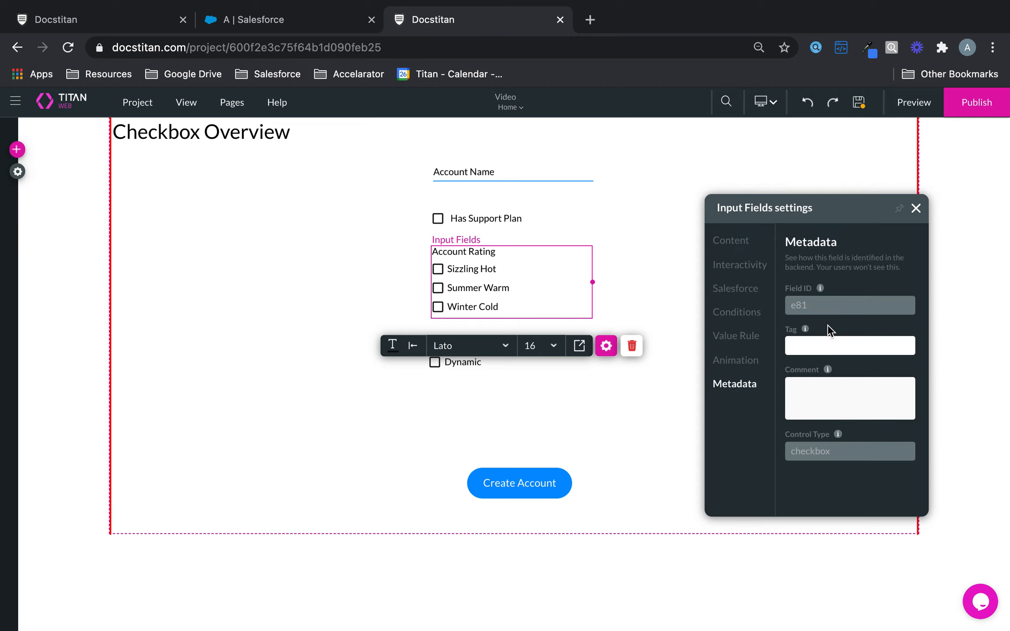
pyautogui.click(827, 344)
pyautogui.hotkey('ctrl', 'v')
# Step: Set the Has Support Plan checkbox's metadata tag to "Has Support Plan", copied from its label
pyautogui.click(479, 211)
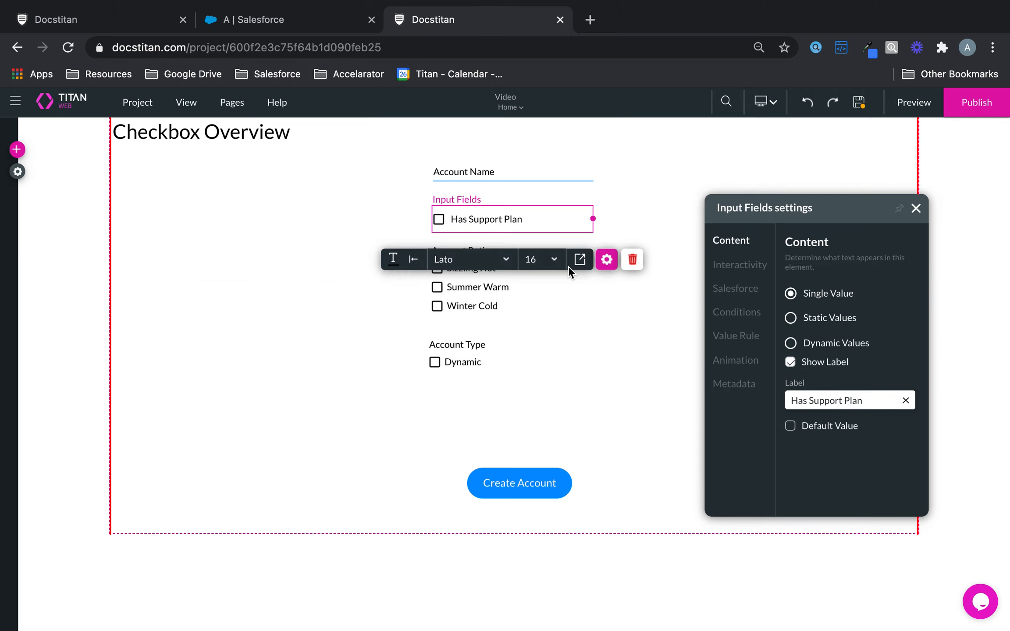
pyautogui.moveTo(881, 401); pyautogui.dragTo(710, 406)
pyautogui.hotkey('ctrl', 'c')
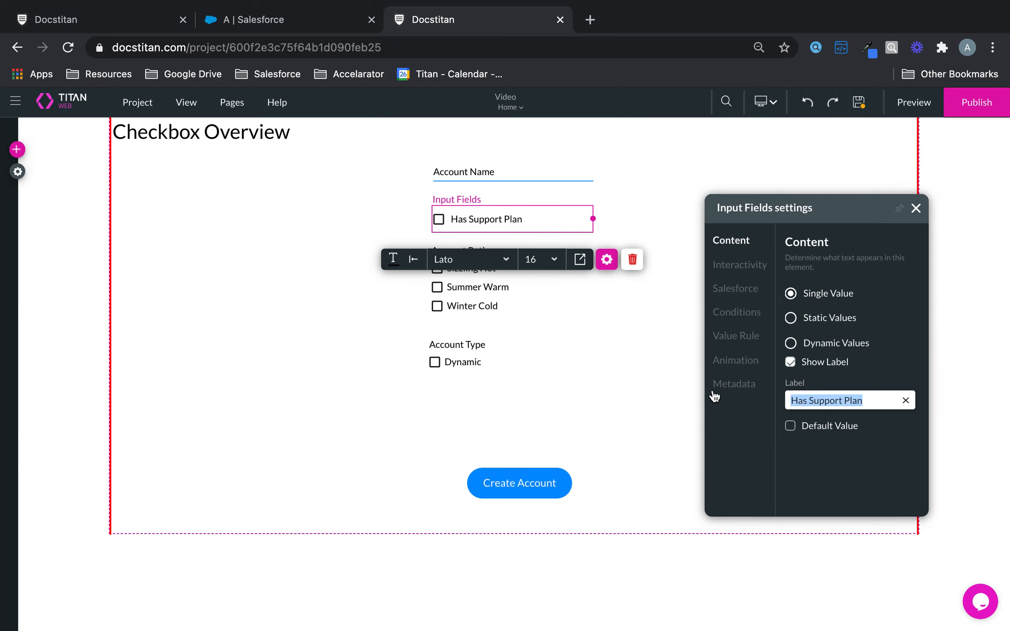
pyautogui.click(732, 384)
pyautogui.hotkey('ctrl', 'v')
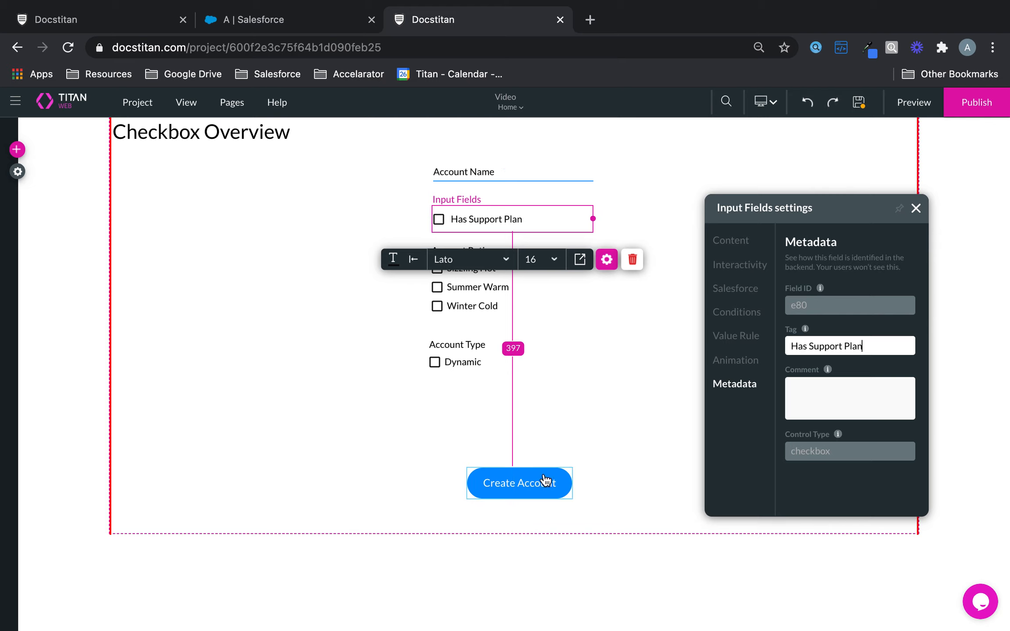
# Step: Lower the Create Account button slightly and stack Account Name and the three checkbox fields along the strip's left edge
pyautogui.moveTo(546, 481); pyautogui.dragTo(513, 501)
pyautogui.moveTo(498, 175); pyautogui.dragTo(191, 196)
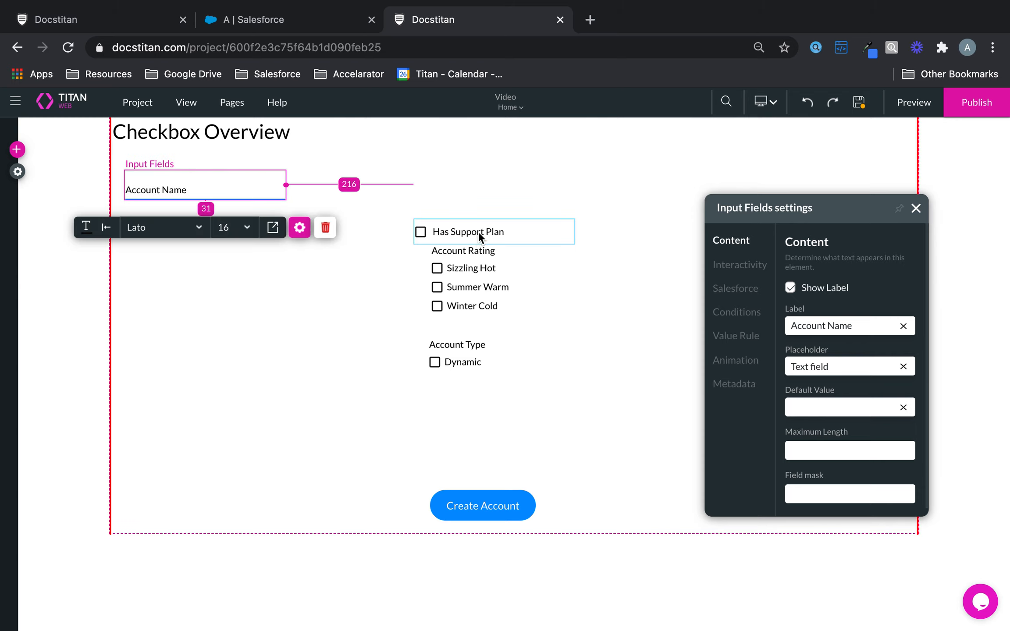
pyautogui.moveTo(478, 231); pyautogui.dragTo(189, 234)
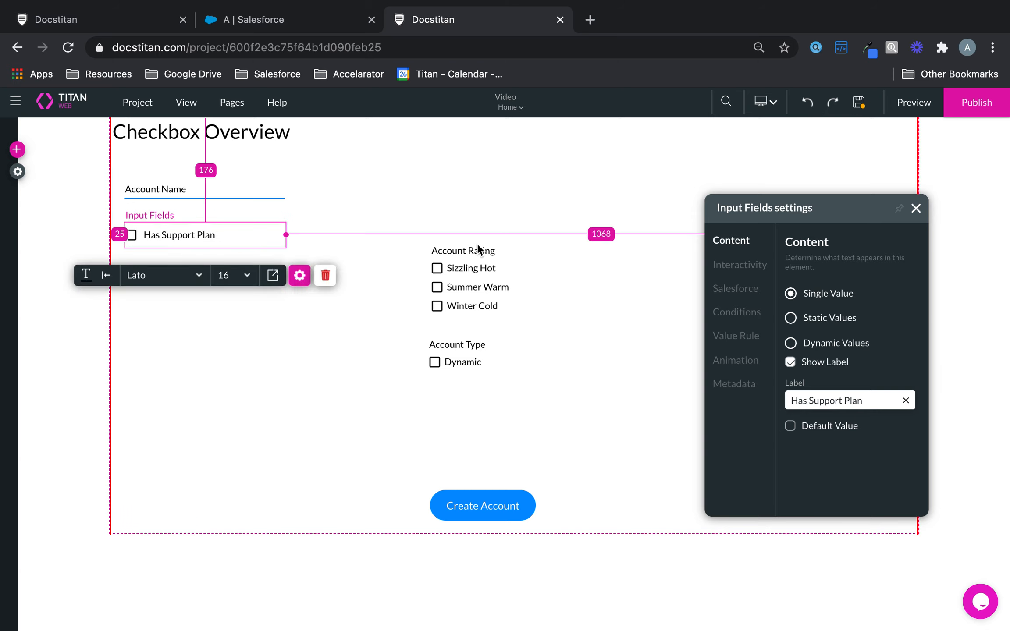
pyautogui.moveTo(479, 281); pyautogui.dragTo(180, 295)
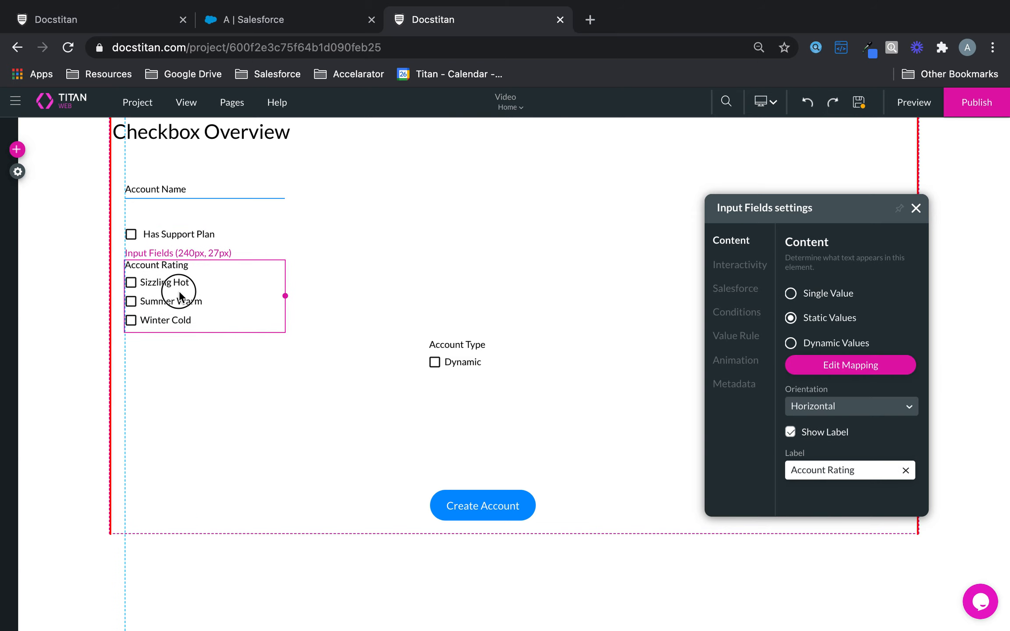
pyautogui.moveTo(462, 360); pyautogui.dragTo(163, 372)
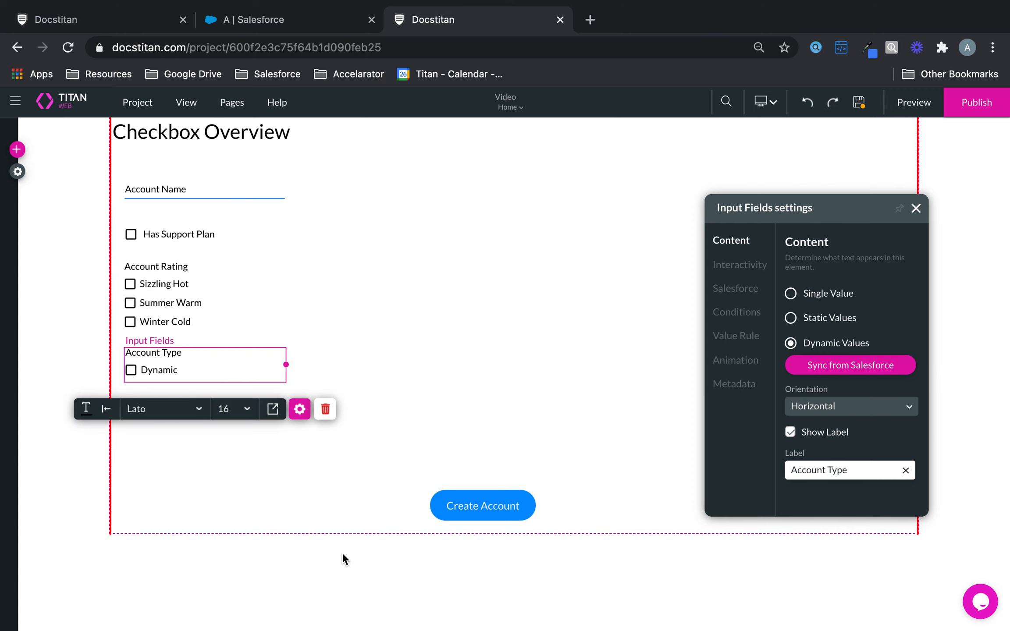
# Step: Extend the strip's height downwards and move the Create Account button to its lower left corner
pyautogui.click(353, 529)
pyautogui.moveTo(510, 535); pyautogui.dragTo(509, 627)
pyautogui.moveTo(521, 521); pyautogui.dragTo(164, 569)
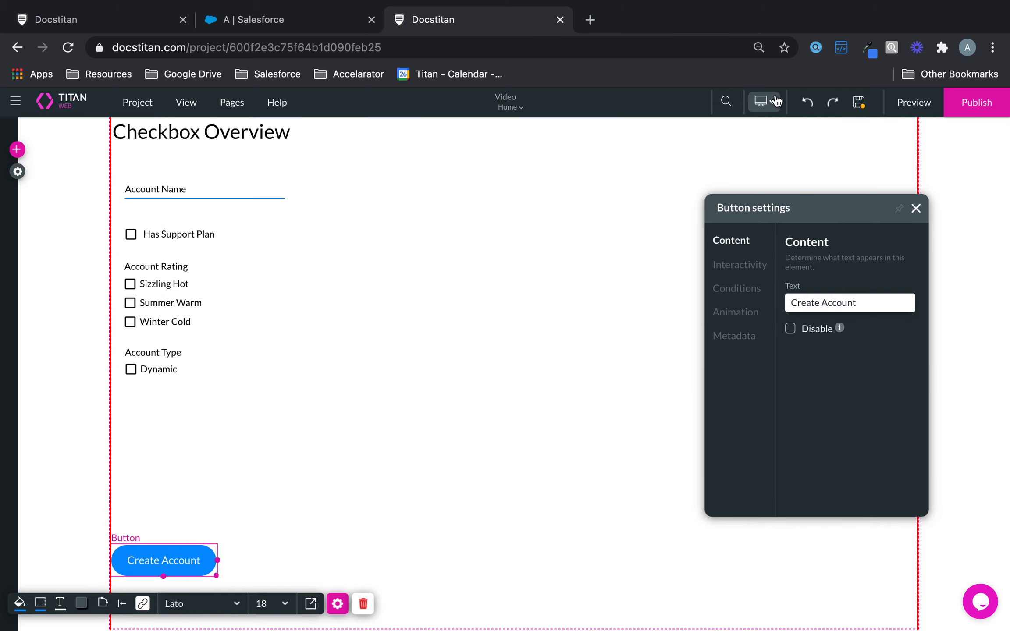
# Step: Compare the spacing of the Account Name and Account Rating fields within the strip
pyautogui.click(449, 544)
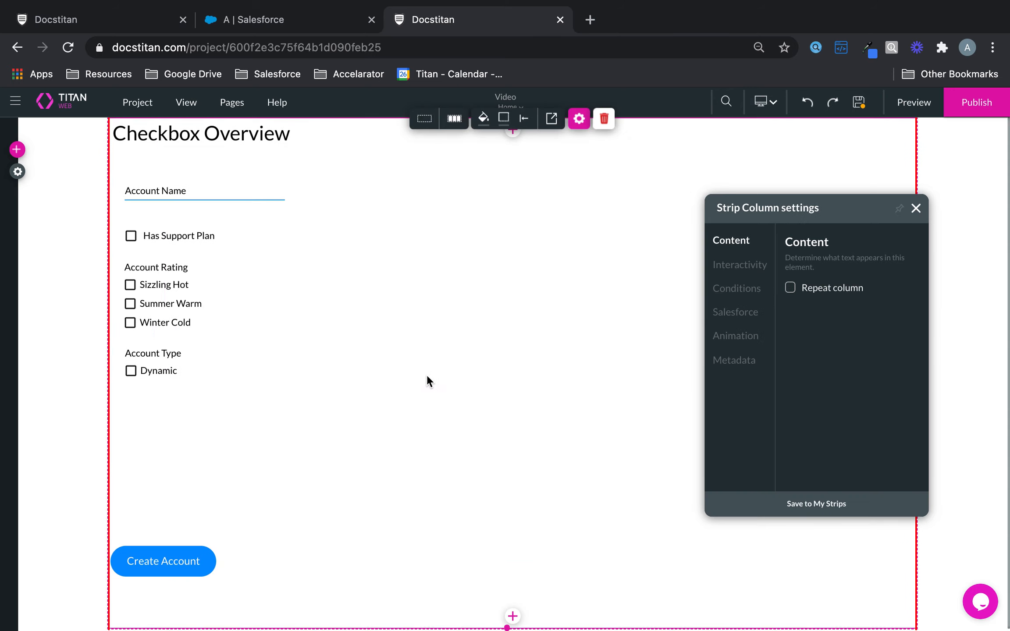
pyautogui.click(207, 193)
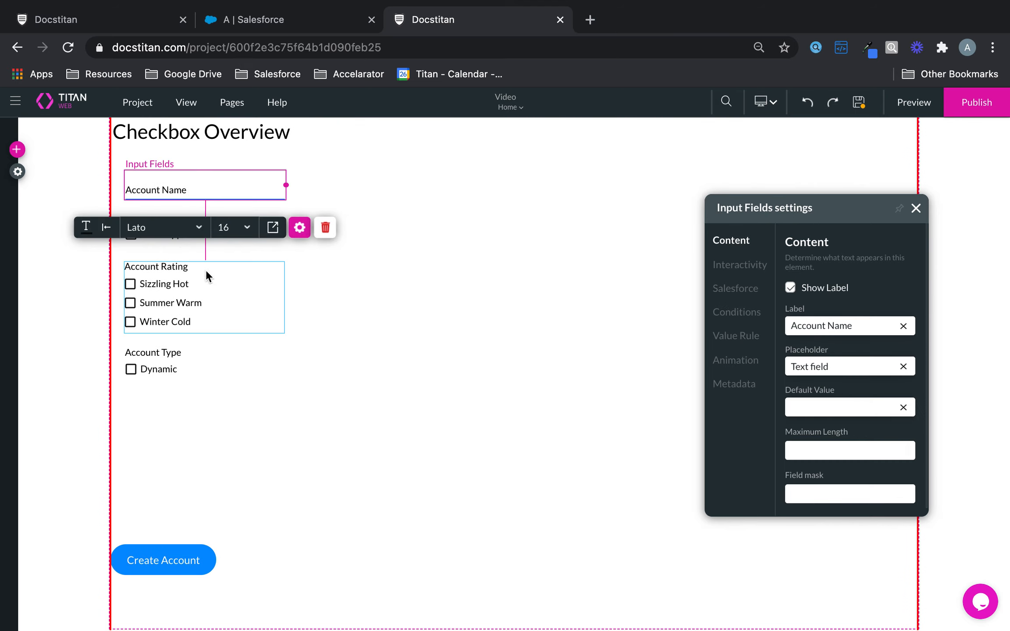
pyautogui.click(254, 314)
pyautogui.click(223, 193)
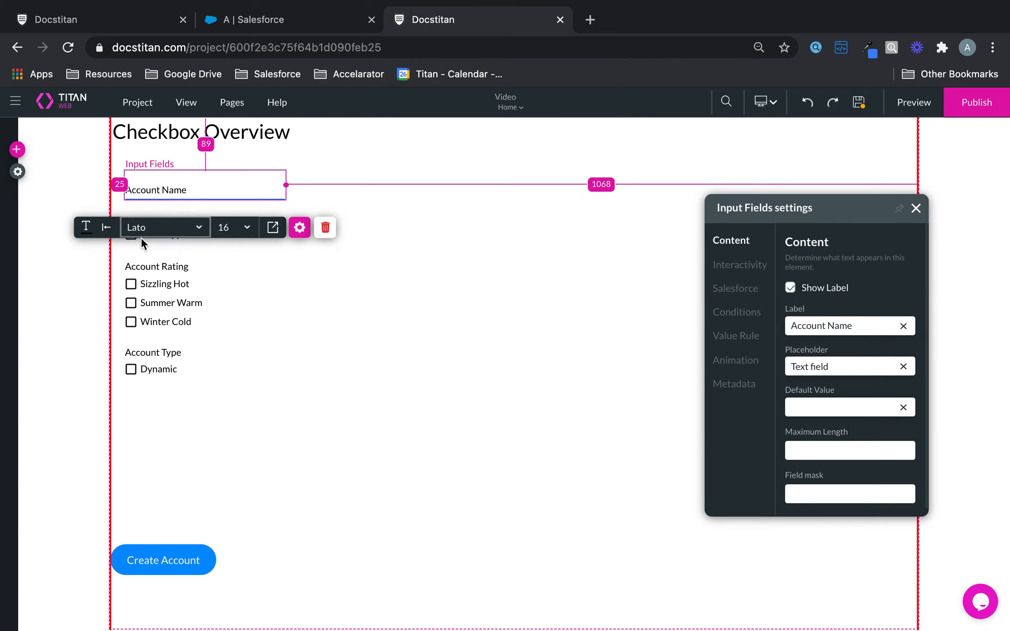
pyautogui.click(145, 279)
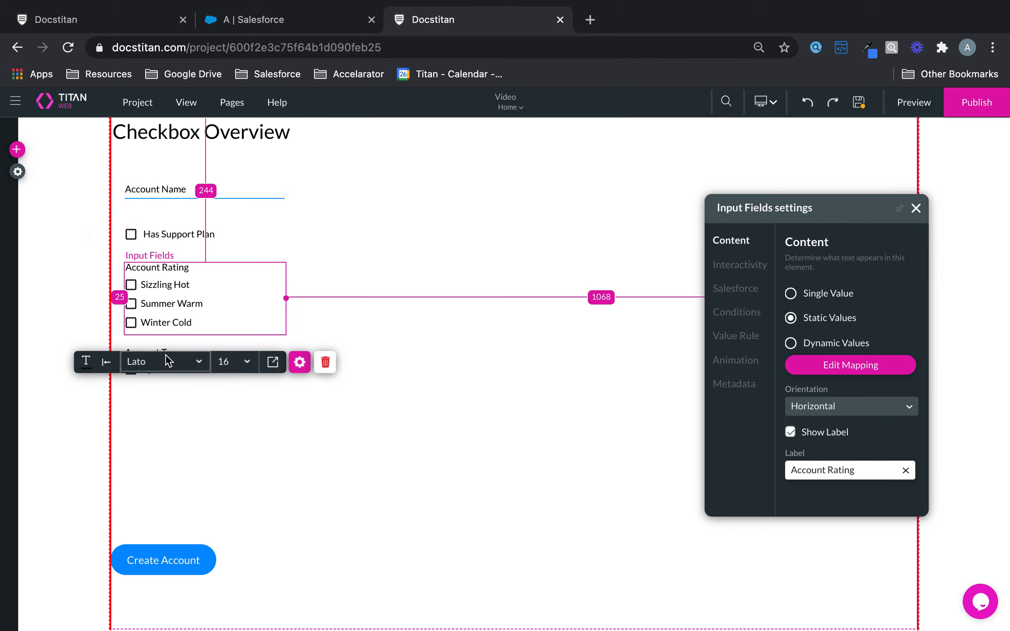
# Step: Save the project and open a preview of the Checkbox Overview page
pyautogui.click(164, 360)
pyautogui.click(324, 212)
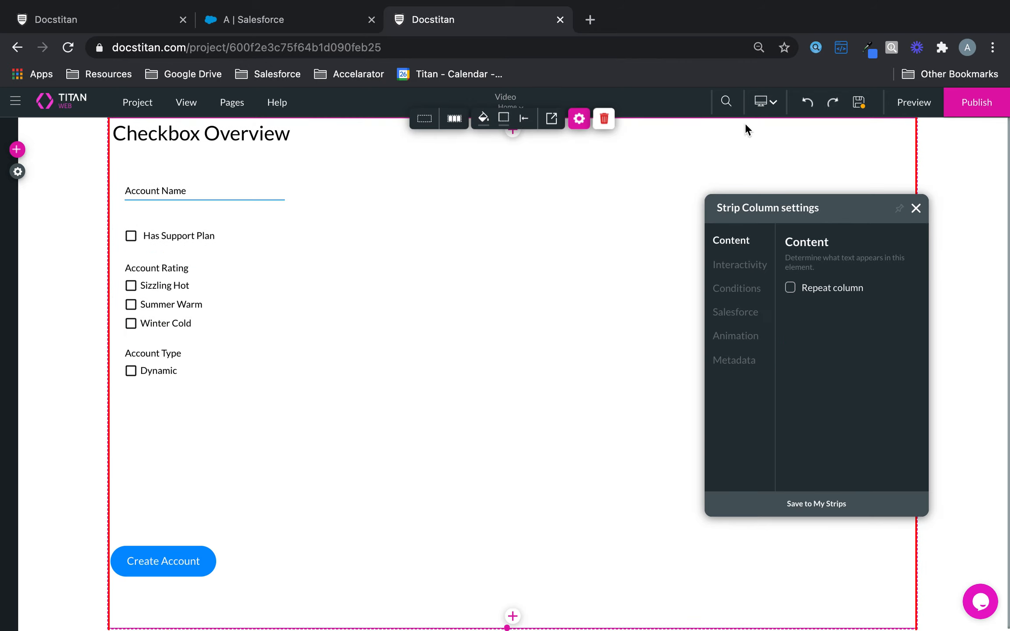
pyautogui.click(857, 104)
pyautogui.click(900, 102)
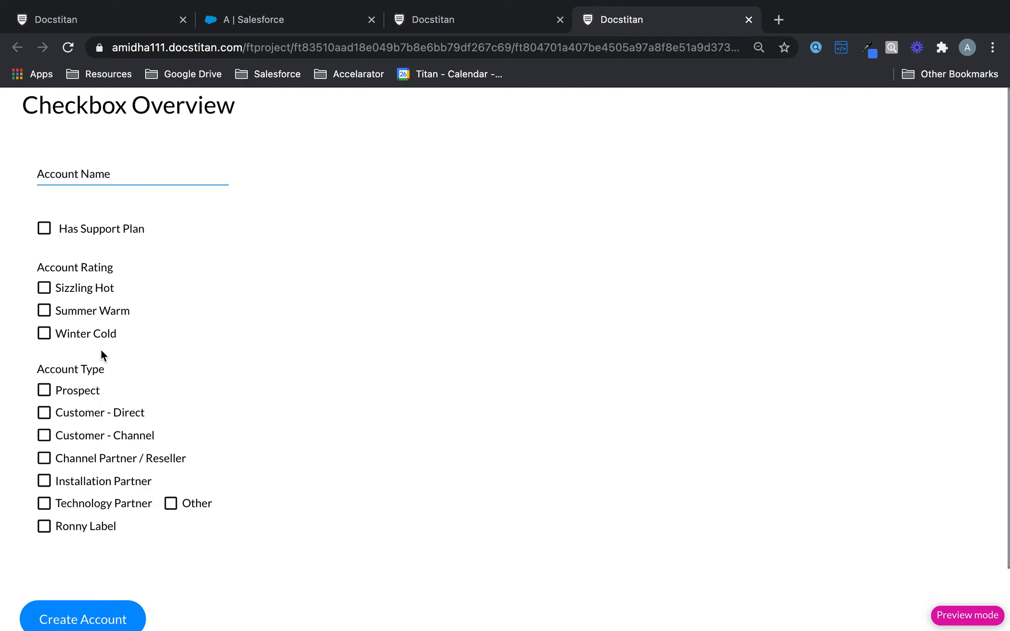
# Step: Try out the Account Name field and tick and untick Has Support Plan in the preview
pyautogui.click(126, 175)
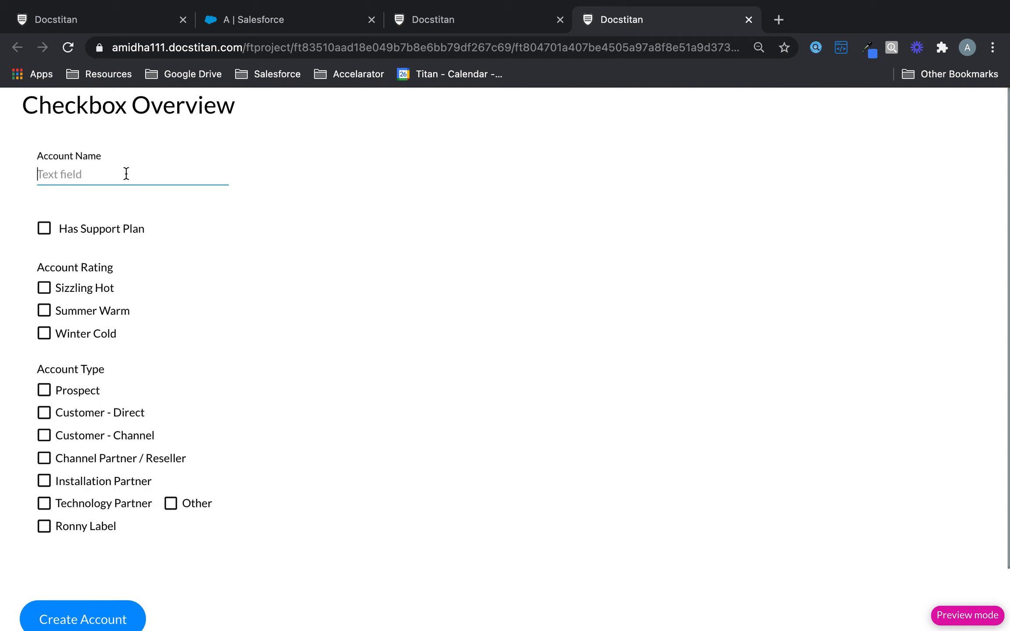
pyautogui.click(105, 237)
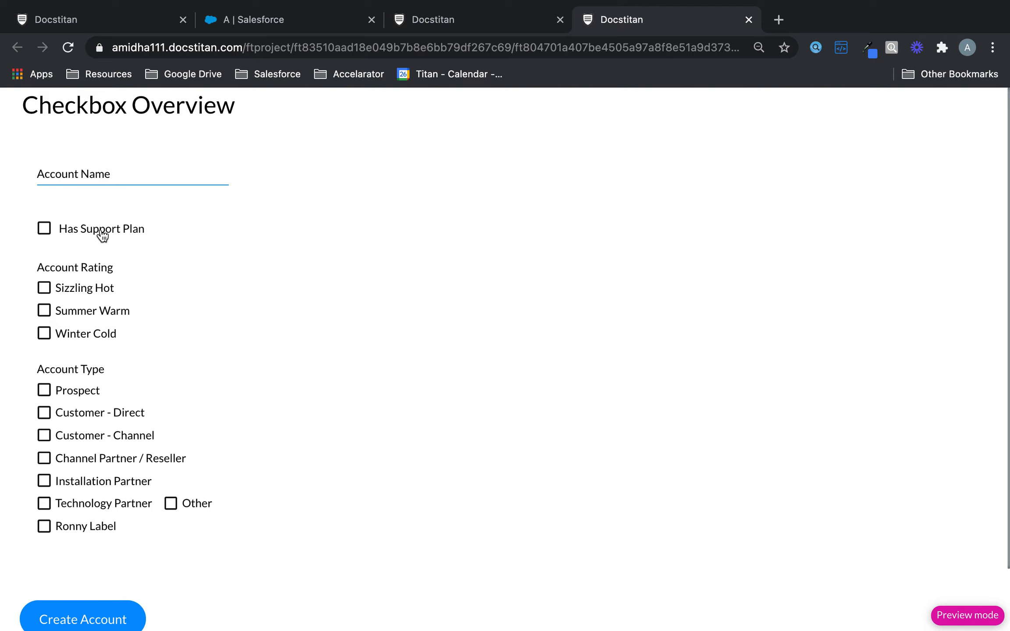
pyautogui.click(47, 230)
pyautogui.click(49, 230)
# Step: Test the Account Rating options by ticking Sizzling Hot, Summer Warm and Winter Cold
pyautogui.click(44, 296)
pyautogui.click(45, 311)
pyautogui.click(45, 333)
pyautogui.click(44, 311)
pyautogui.click(45, 288)
pyautogui.click(44, 309)
pyautogui.click(44, 288)
# Step: Under Account Type, tick Prospect, Customer - Channel, Installation Partner, Technology Partner and Ronny Label
pyautogui.click(44, 390)
pyautogui.click(44, 435)
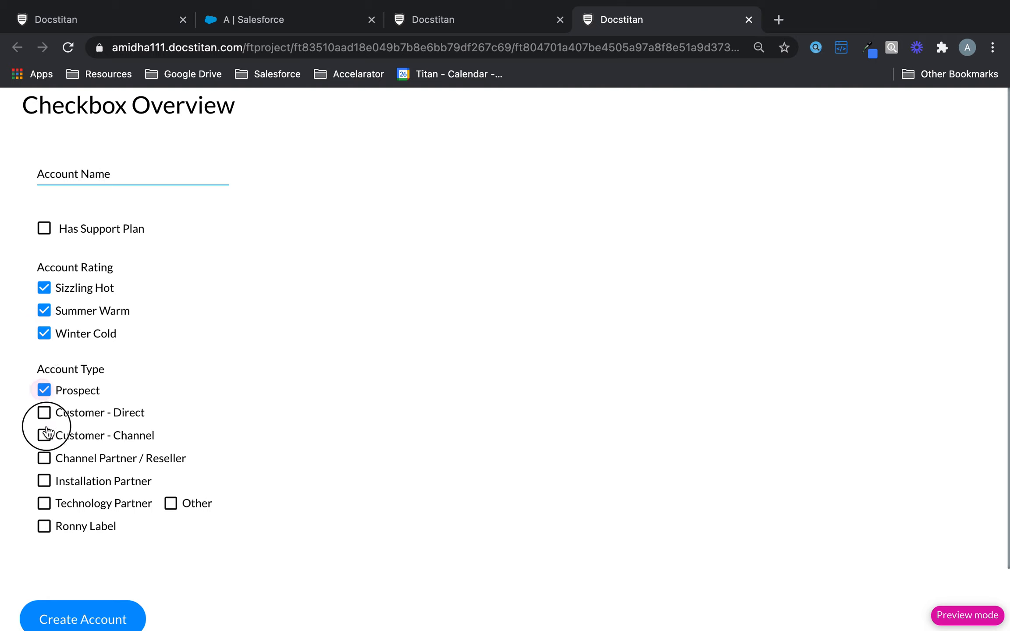
pyautogui.click(44, 481)
pyautogui.click(44, 503)
pyautogui.click(44, 526)
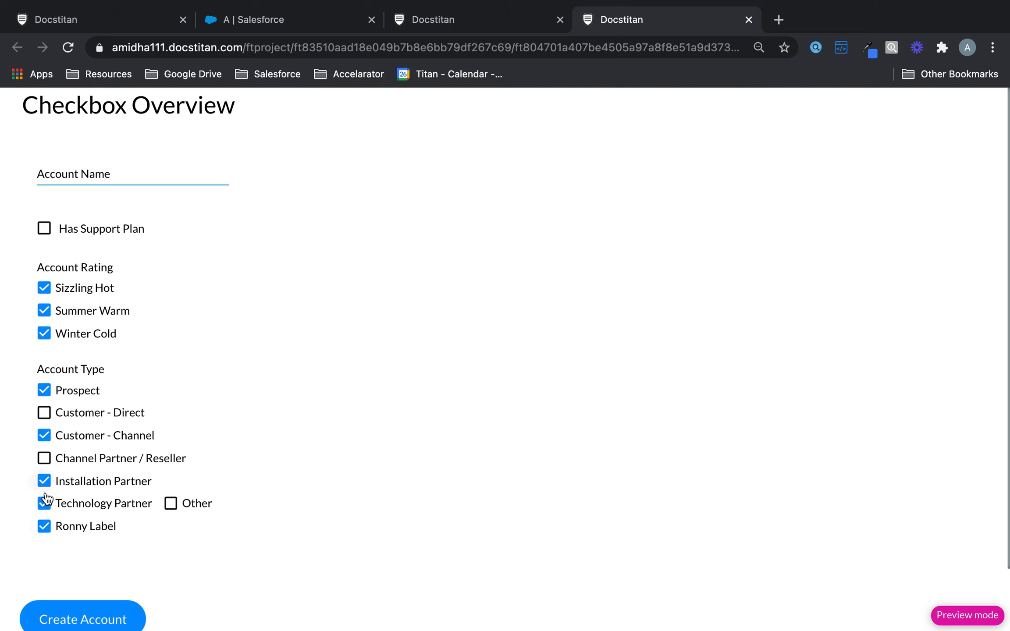
# Step: Clear every ticked Account Type option and all three Account Rating options
pyautogui.click(45, 500)
pyautogui.click(44, 503)
pyautogui.click(44, 481)
pyautogui.click(46, 503)
pyautogui.click(44, 525)
pyautogui.click(44, 436)
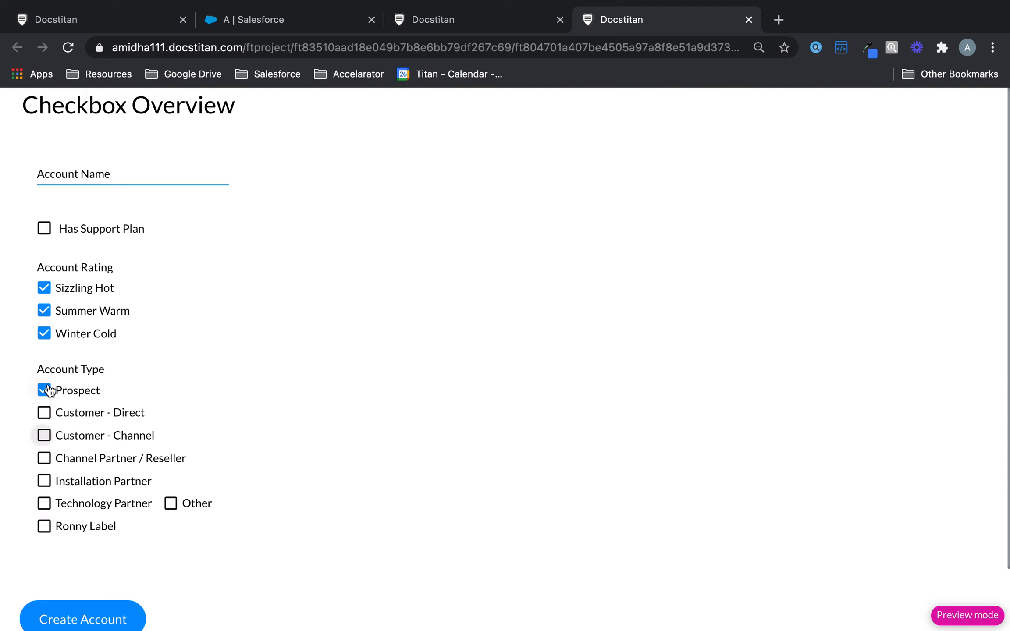
pyautogui.click(44, 390)
pyautogui.click(44, 334)
pyautogui.click(44, 311)
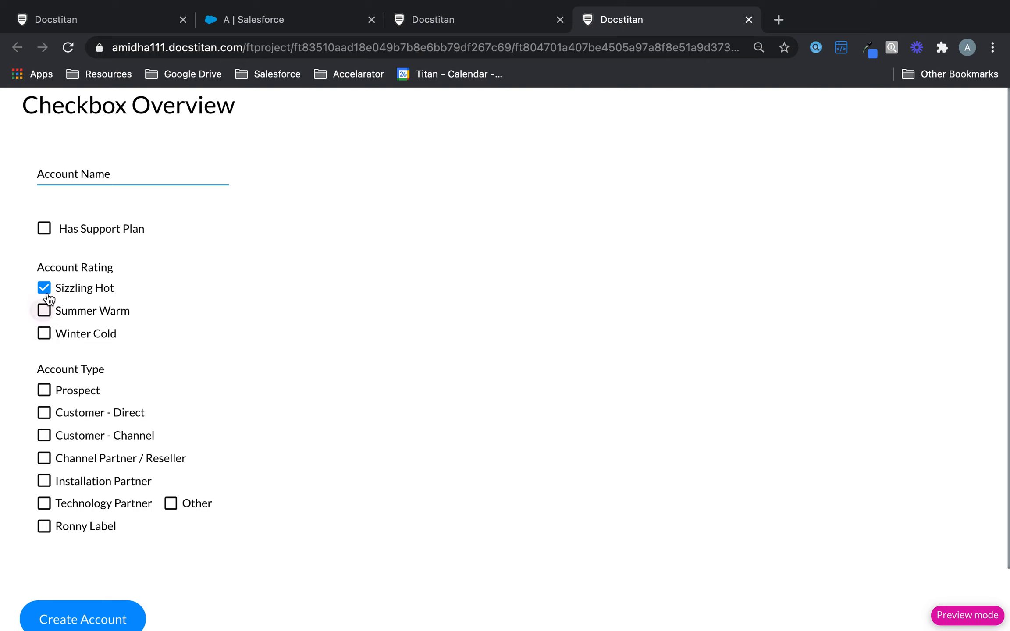
pyautogui.click(45, 289)
# Step: Tick and untick the Prospect, Customer - Direct and Customer - Channel account types
pyautogui.click(44, 390)
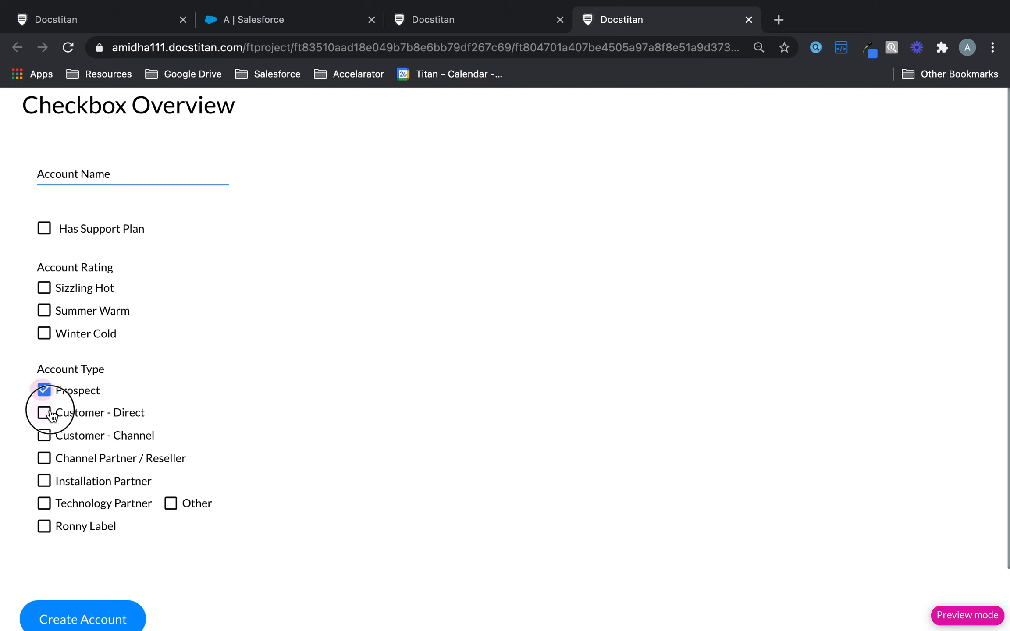
pyautogui.click(48, 414)
pyautogui.click(45, 436)
pyautogui.click(45, 435)
pyautogui.click(49, 412)
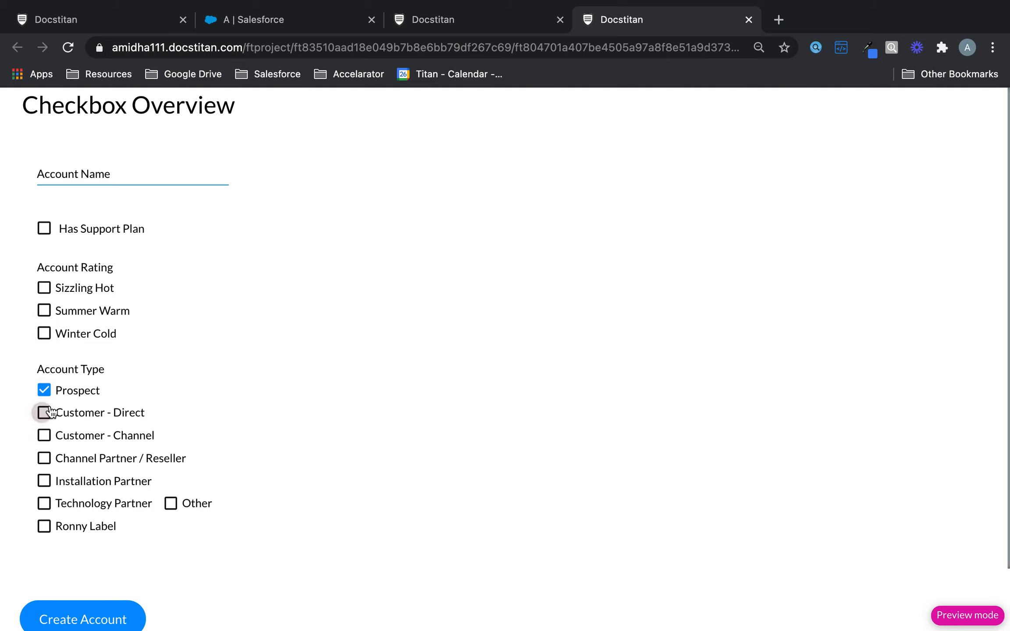
pyautogui.click(46, 390)
# Step: Back in the project editor, try Account Rating as a Single Value checkbox and restore it to Static Values
pyautogui.click(456, 12)
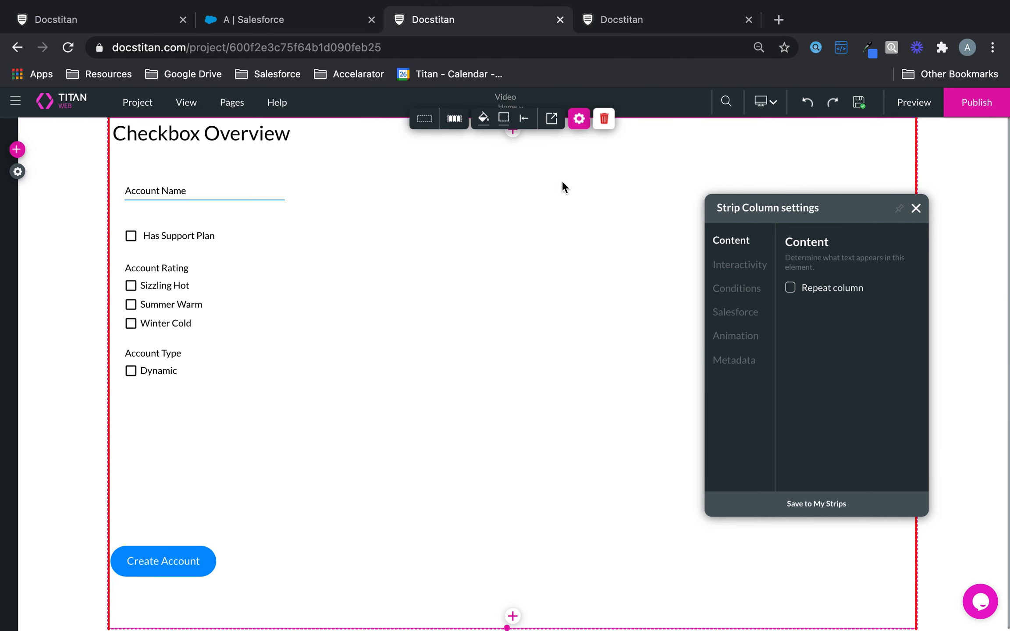
pyautogui.click(177, 323)
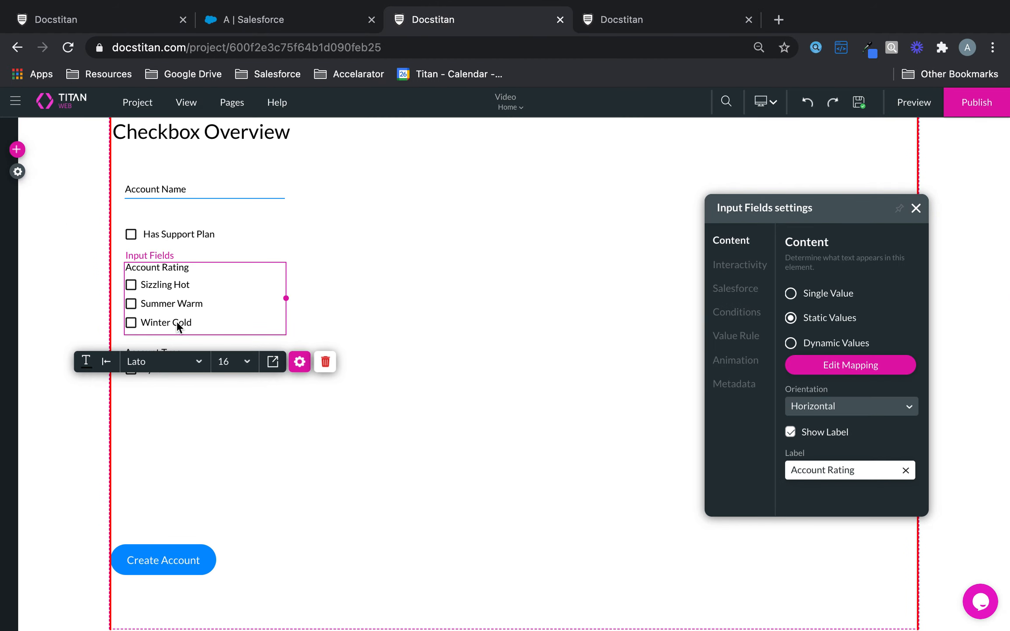
pyautogui.click(744, 265)
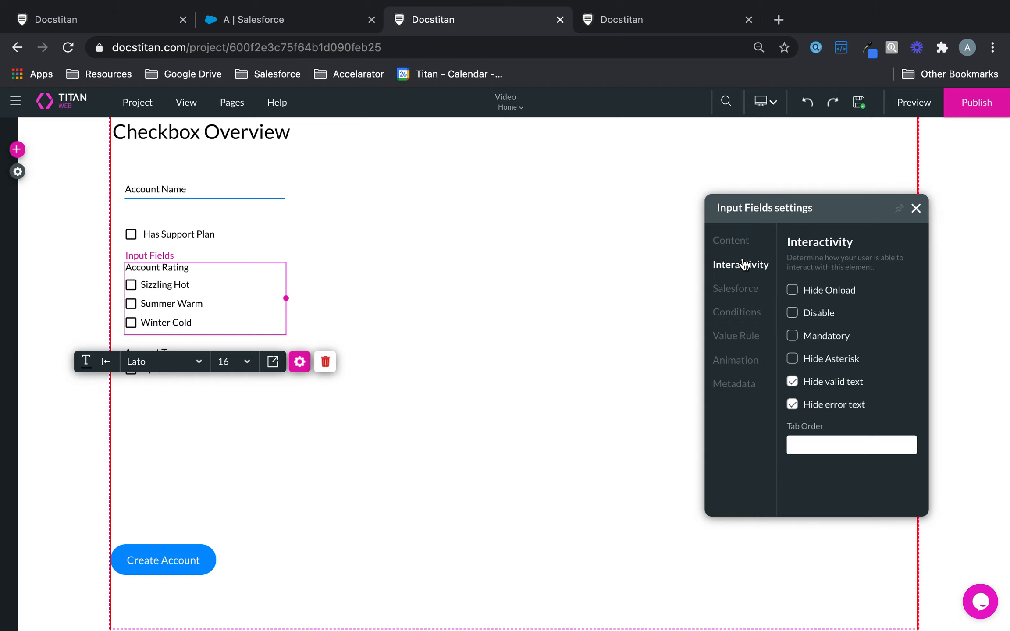
pyautogui.click(744, 245)
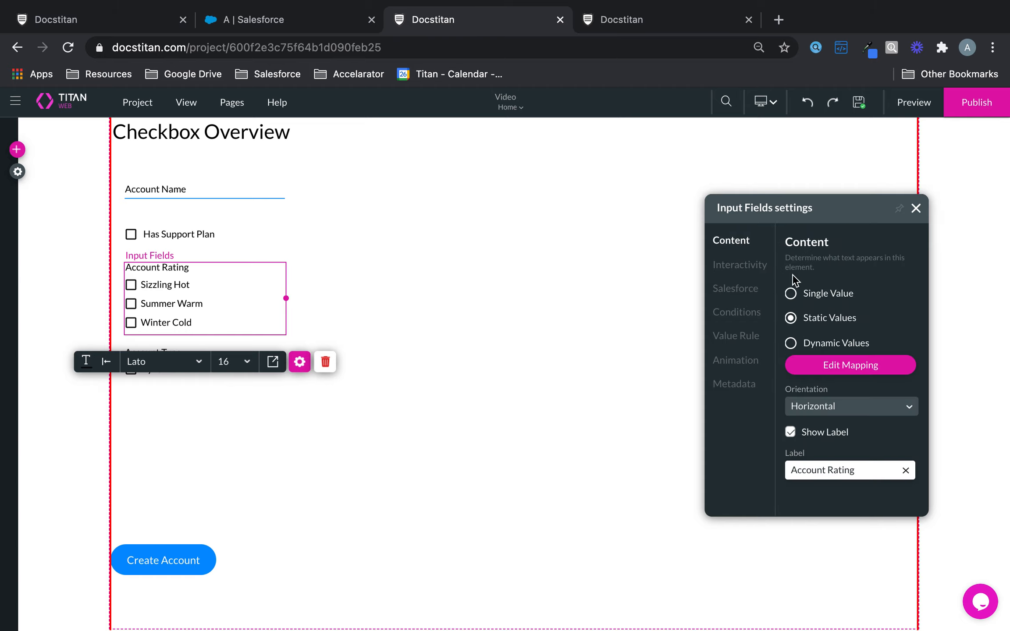
pyautogui.click(791, 294)
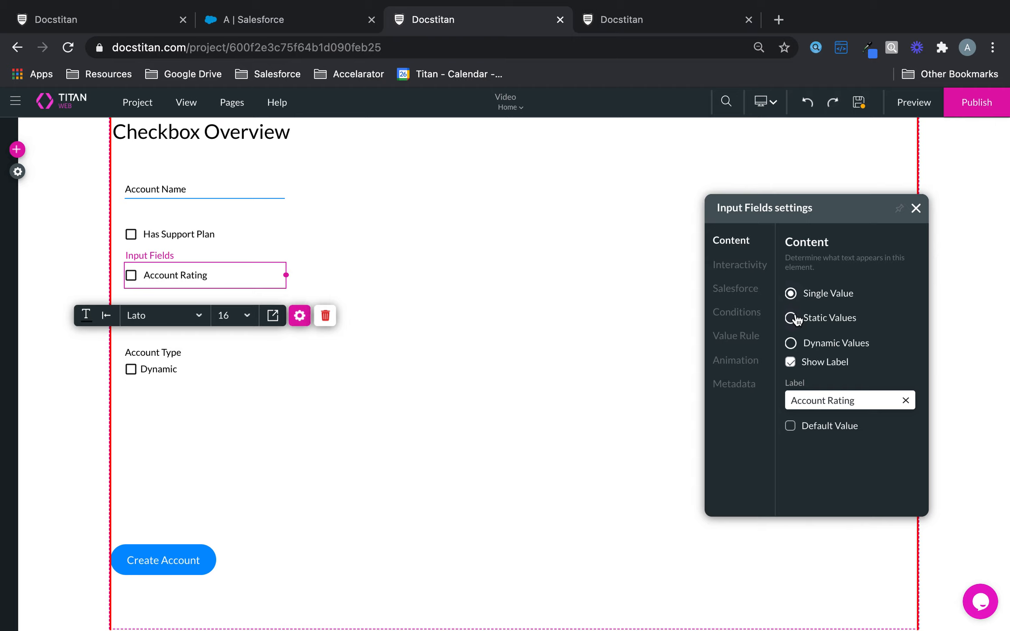
pyautogui.click(794, 319)
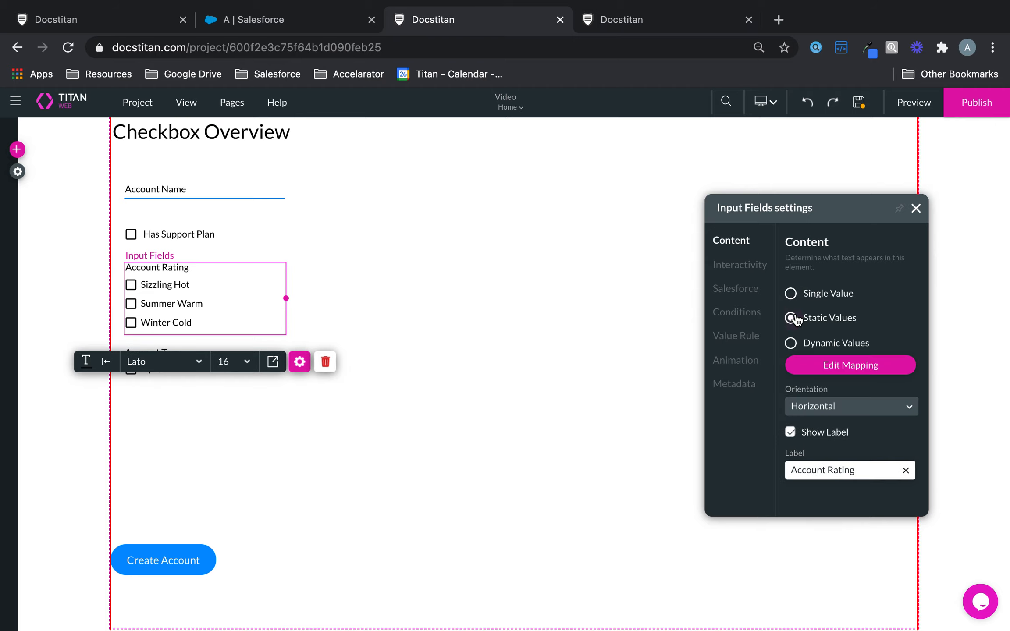
pyautogui.click(291, 428)
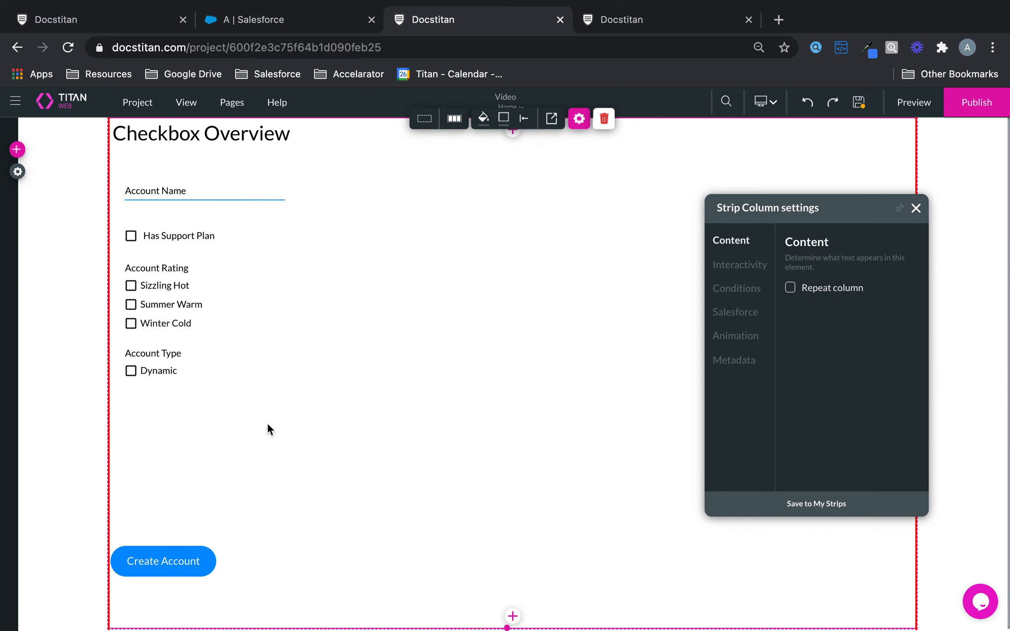
# Step: Move the form fields and the Create Account button to the horizontal middle of the strip and save the project
pyautogui.moveTo(198, 559); pyautogui.dragTo(203, 583)
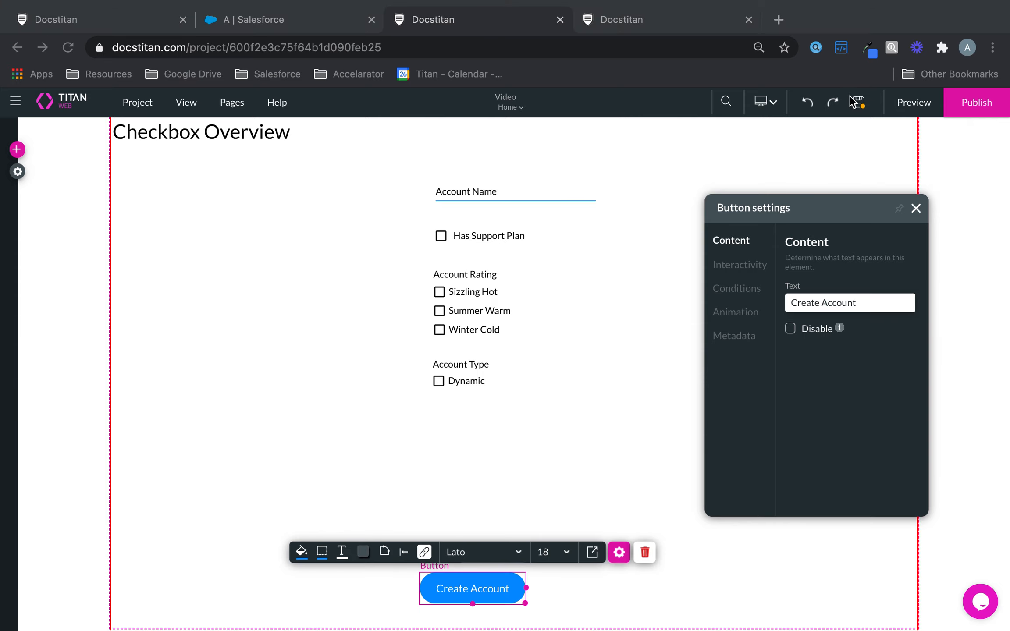
pyautogui.click(859, 102)
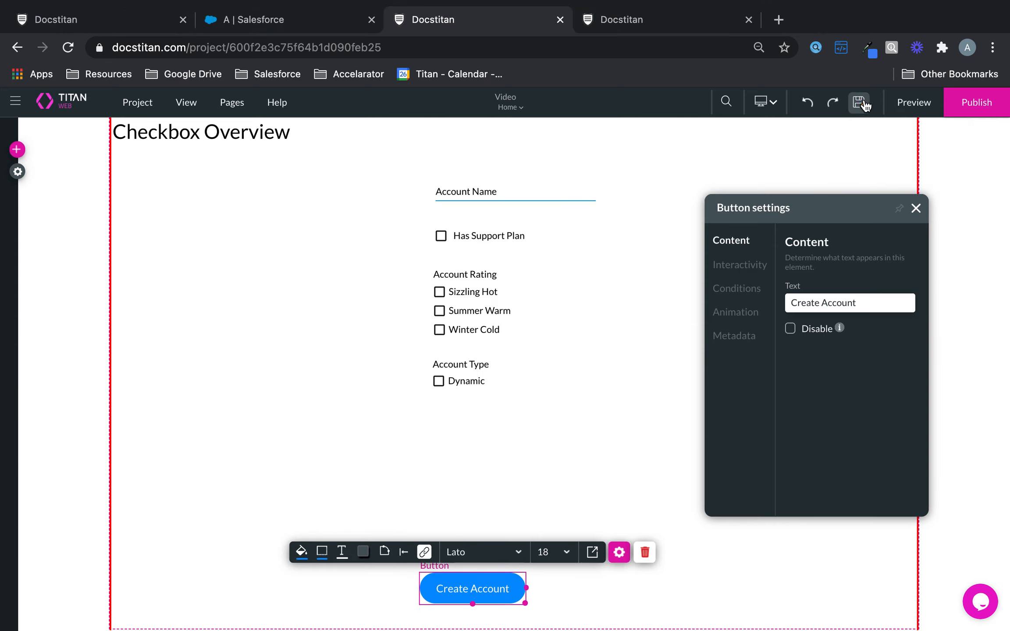
# Step: Create a new Salesforce push integration for the Account object with the Create action
pyautogui.click(18, 171)
pyautogui.click(30, 277)
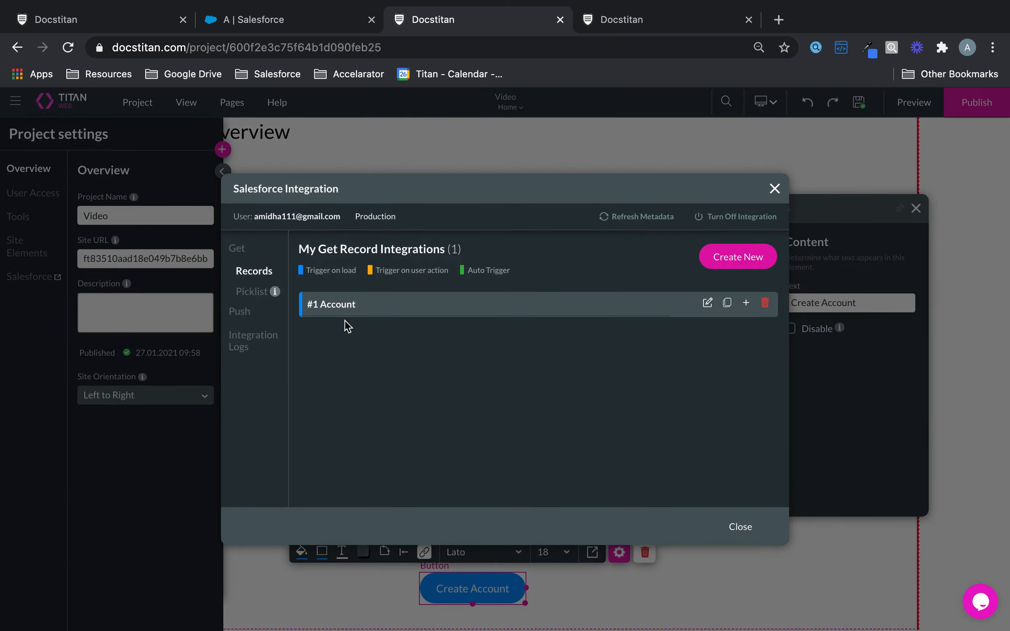
pyautogui.click(236, 313)
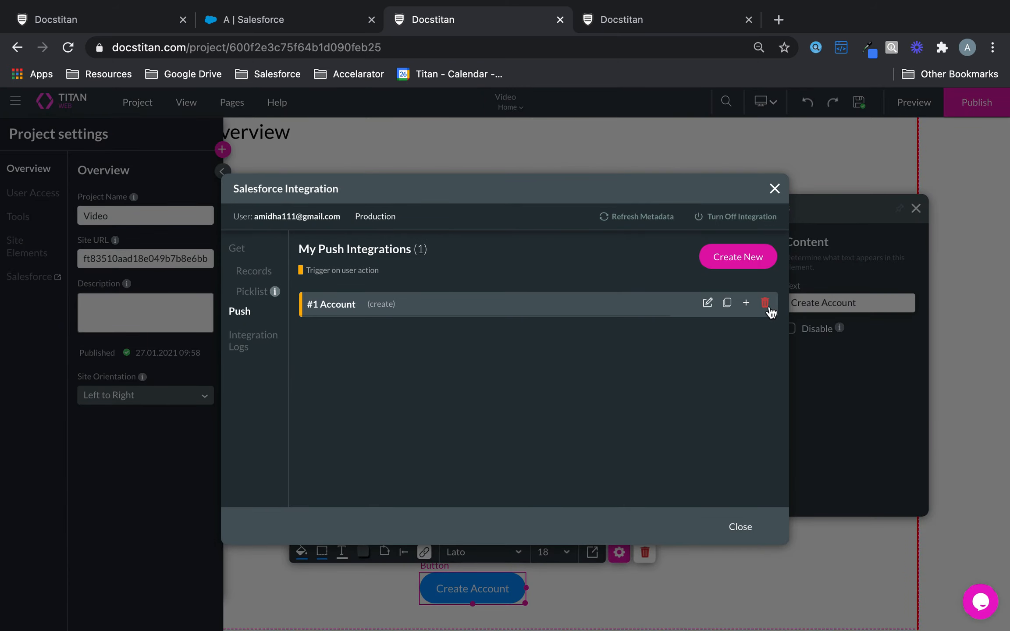
pyautogui.click(760, 259)
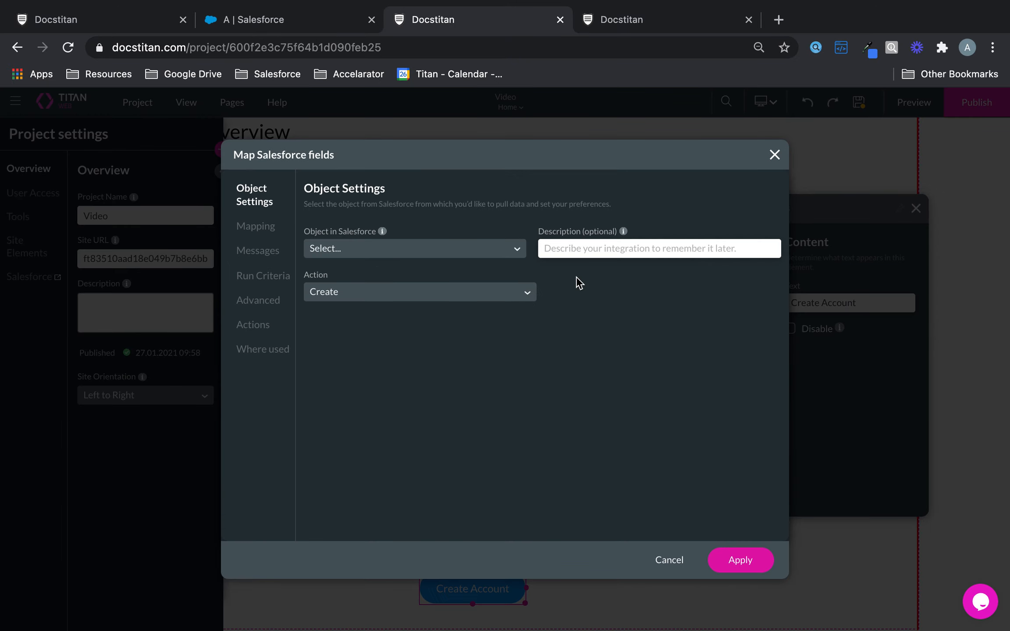
pyautogui.click(427, 249)
pyautogui.click(333, 294)
# Step: Map the Salesforce Account Name field to the Account Name text form field
pyautogui.click(255, 228)
pyautogui.click(521, 311)
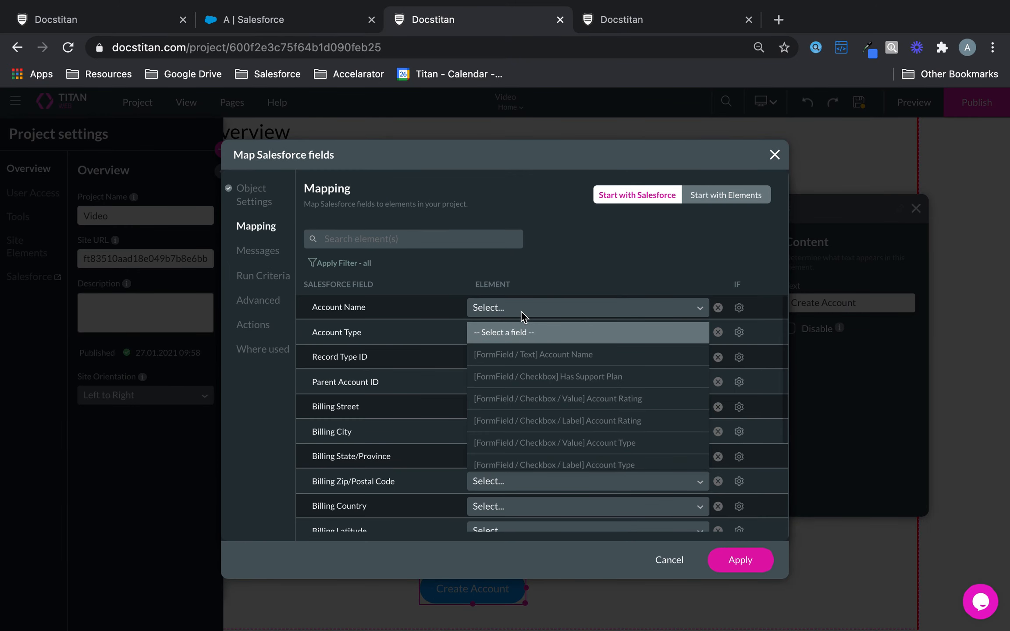
pyautogui.write('name')
pyautogui.click(564, 334)
# Step: Map the Salesforce Account Type field to the label of the Account Type checkbox
pyautogui.click(543, 335)
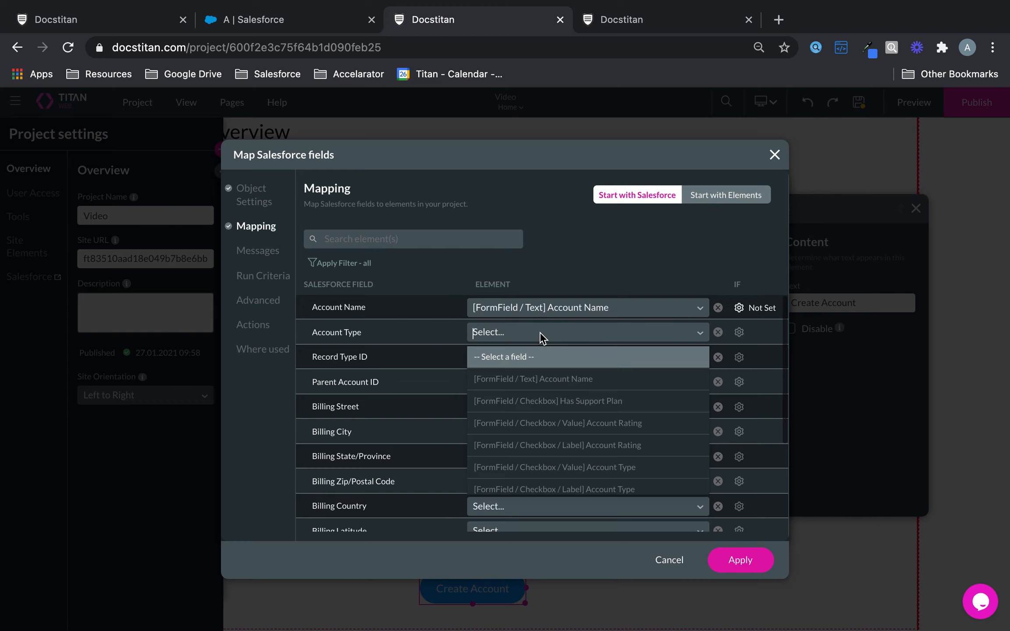
pyautogui.write('type')
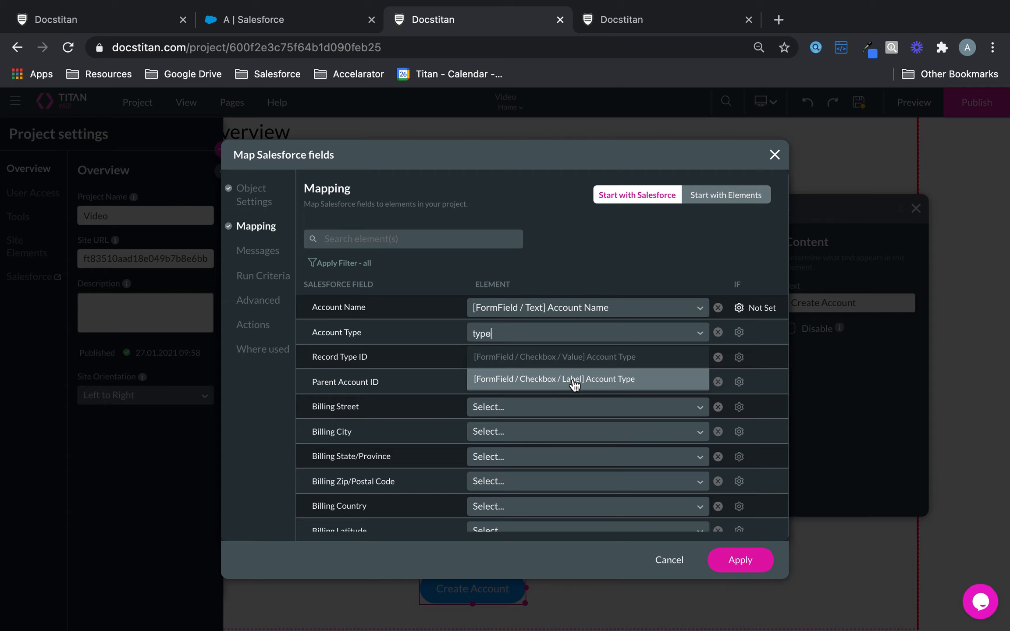
pyautogui.click(583, 382)
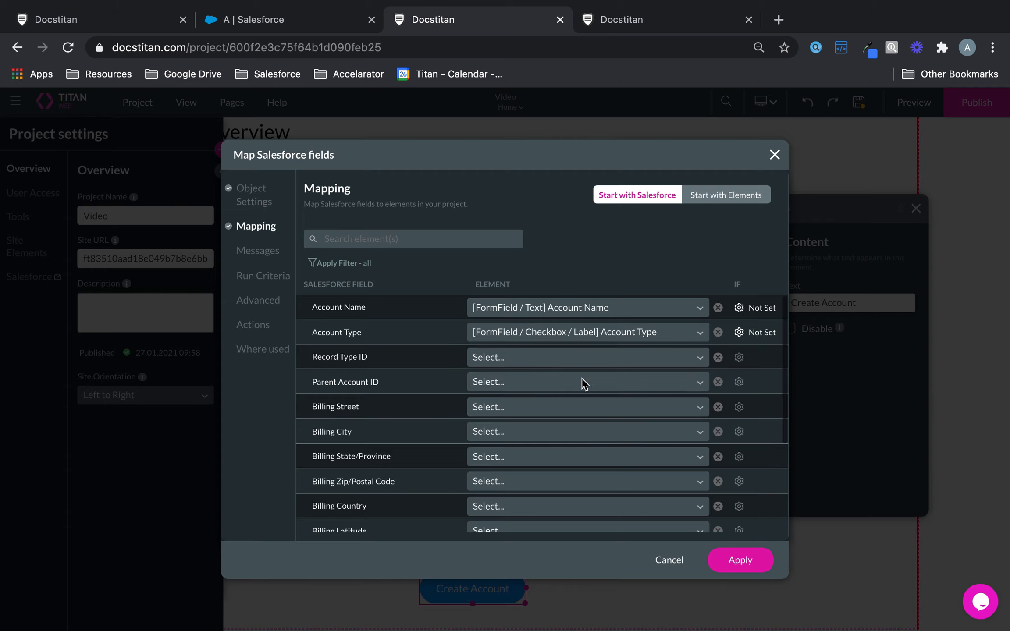
# Step: Filter the Salesforce mapping fields by "ra" to find the rating field
pyautogui.click(353, 242)
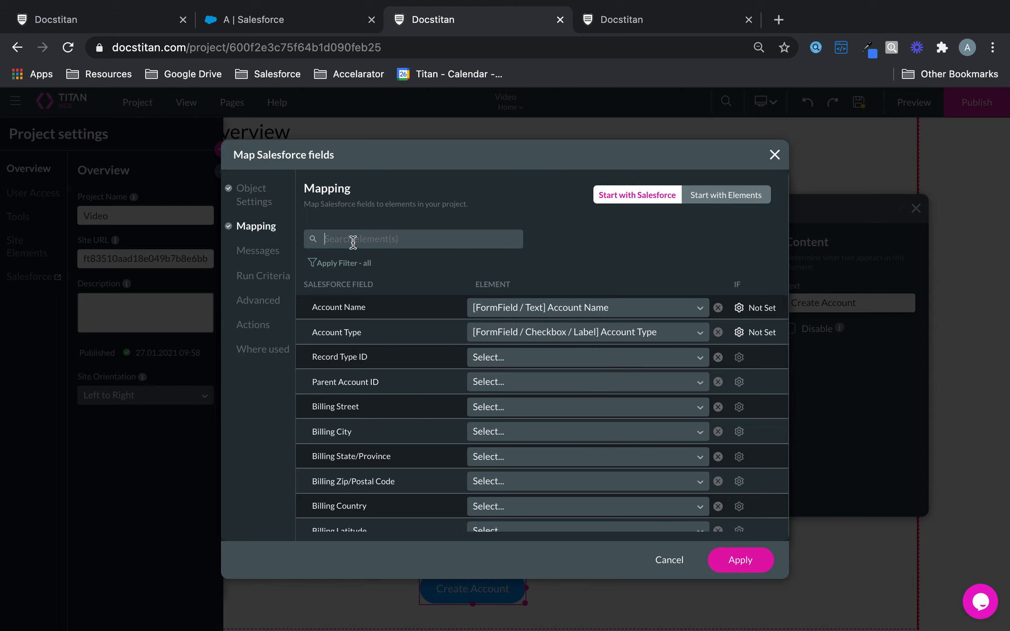
pyautogui.write('account')
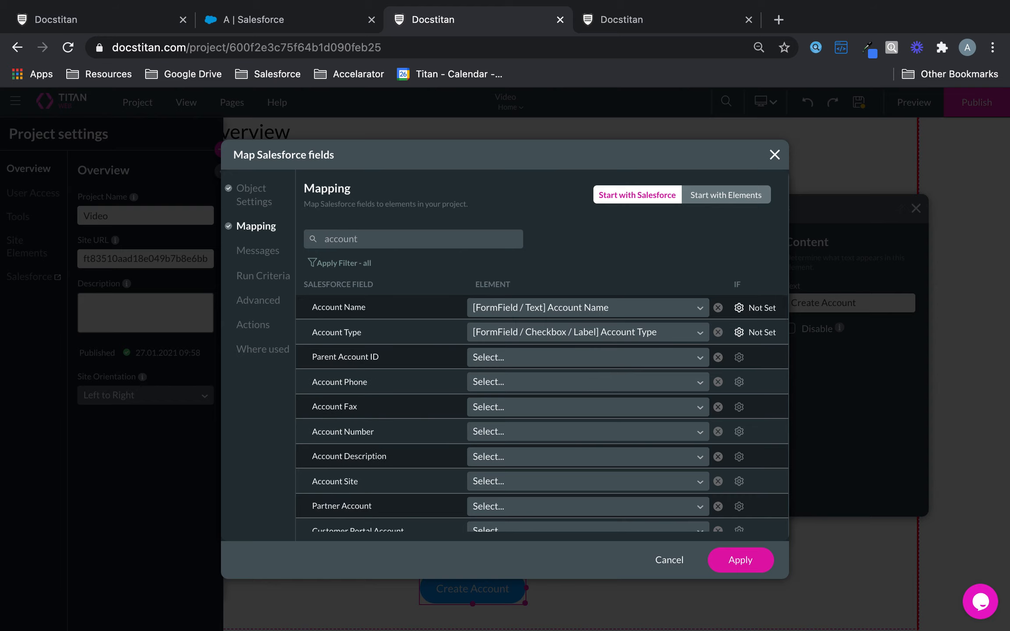
pyautogui.write(' ra')
pyautogui.press('BackSpace')
pyautogui.press('BackSpace')
pyautogui.press('BackSpace')
pyautogui.press('BackSpace')
pyautogui.press('BackSpace')
pyautogui.press('BackSpace')
pyautogui.press('BackSpace')
pyautogui.press('BackSpace')
pyautogui.press('BackSpace')
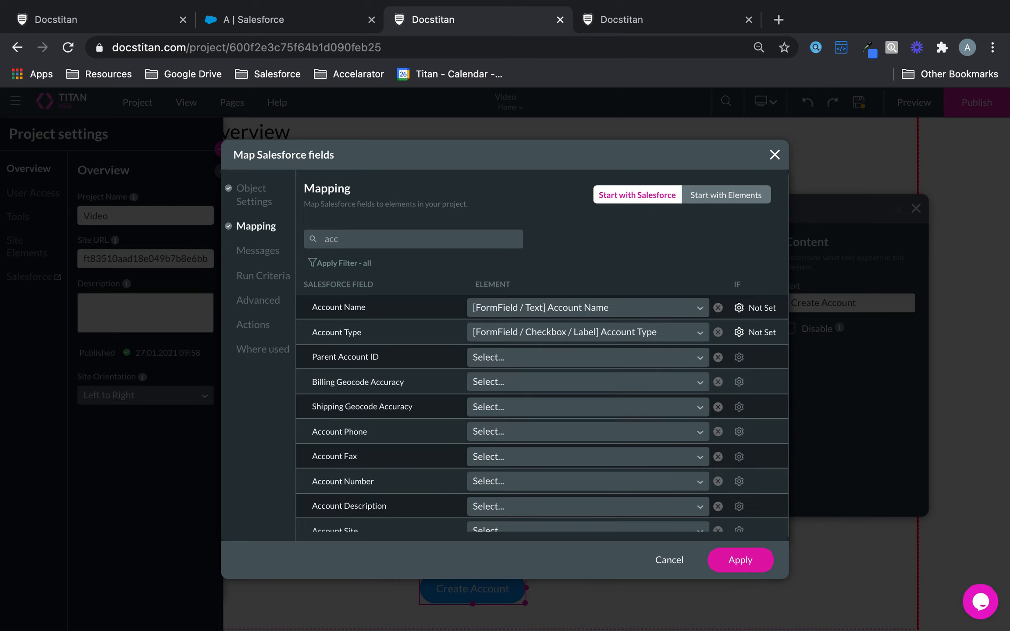
pyautogui.write('ra')
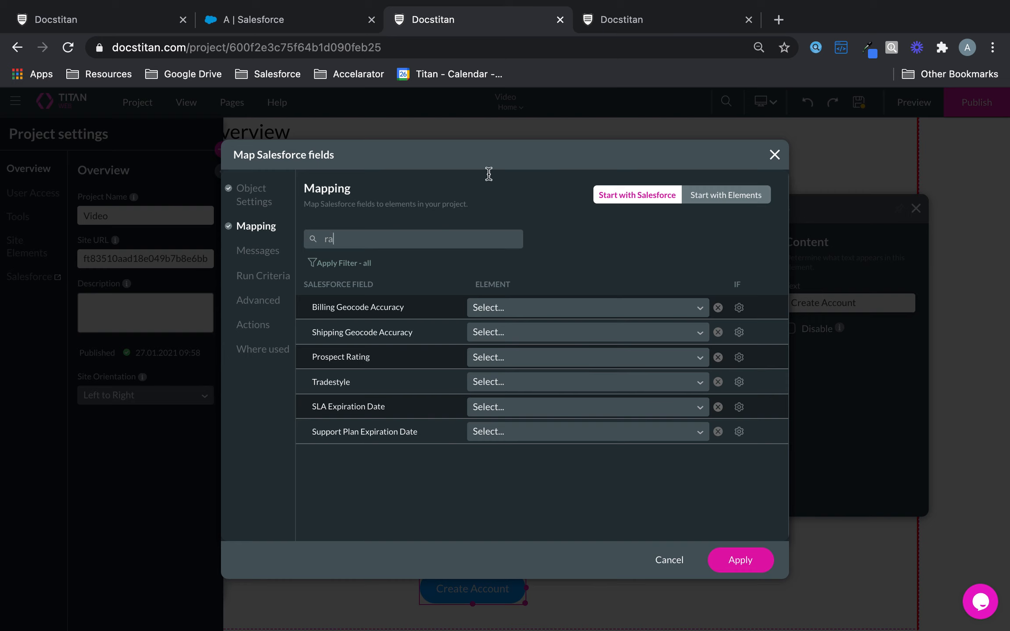
# Step: Examine the Prospect Rating picklist options on the Salesforce account record
pyautogui.click(277, 26)
pyautogui.click(524, 422)
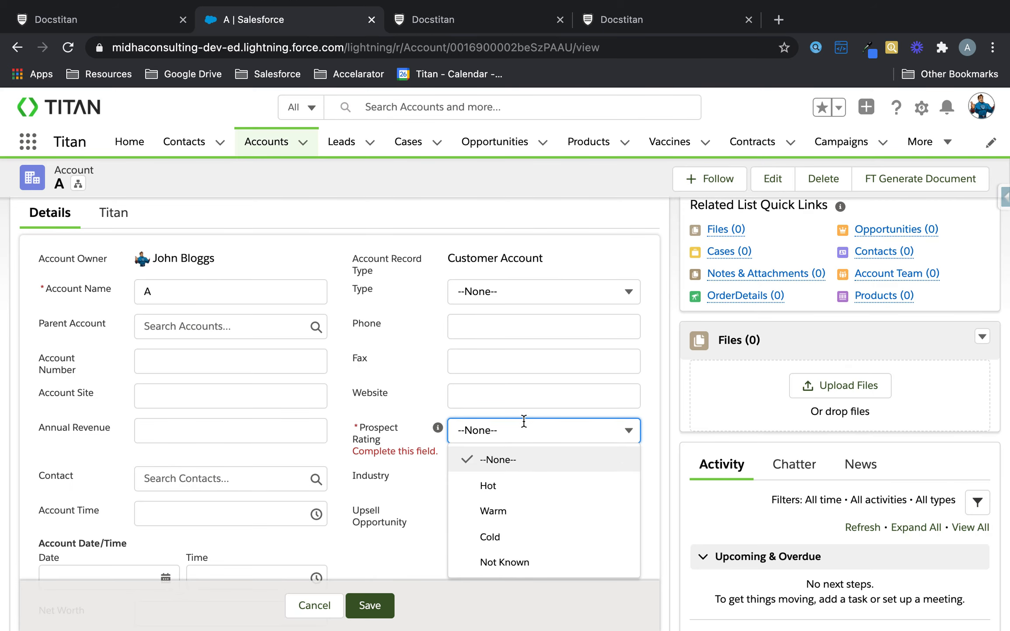
pyautogui.click(135, 20)
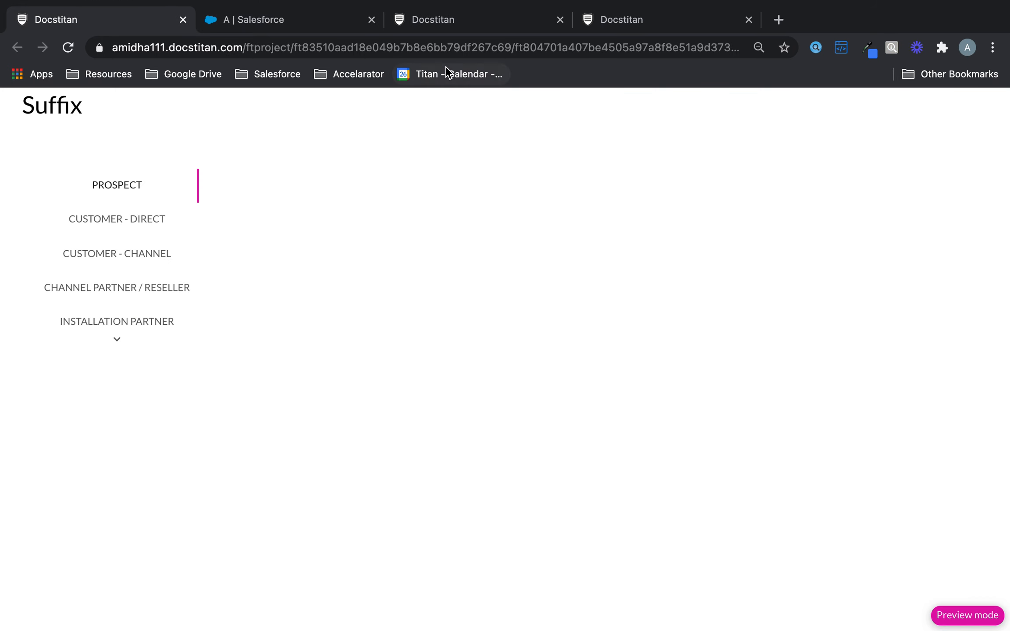
pyautogui.click(296, 15)
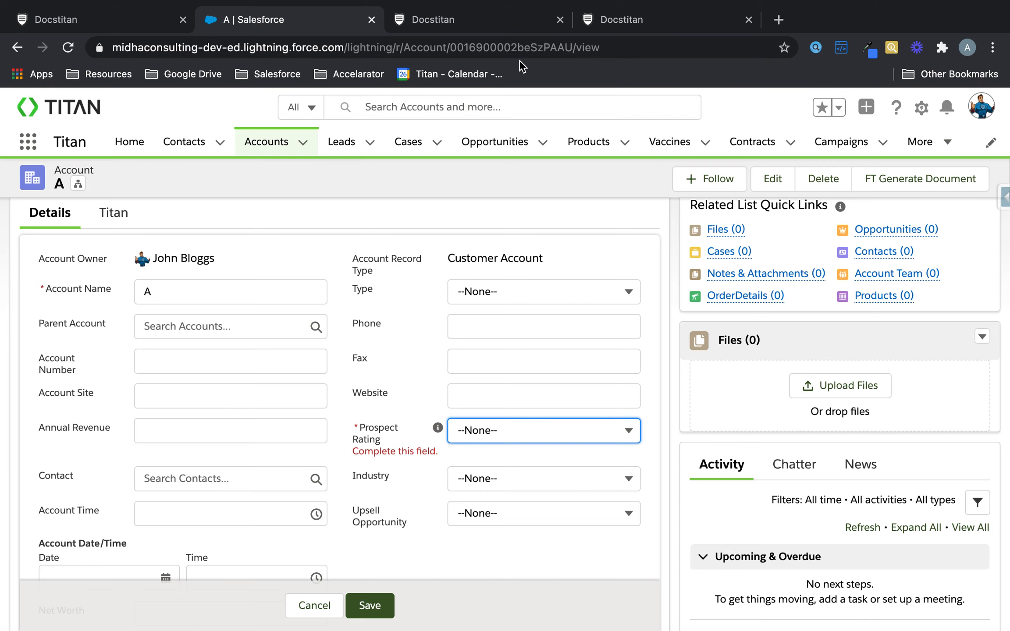
# Step: Back in the Titan project, map Prospect Rating to the value of the Account Rating checkbox, apply the mapping and close the Salesforce integration
pyautogui.click(502, 35)
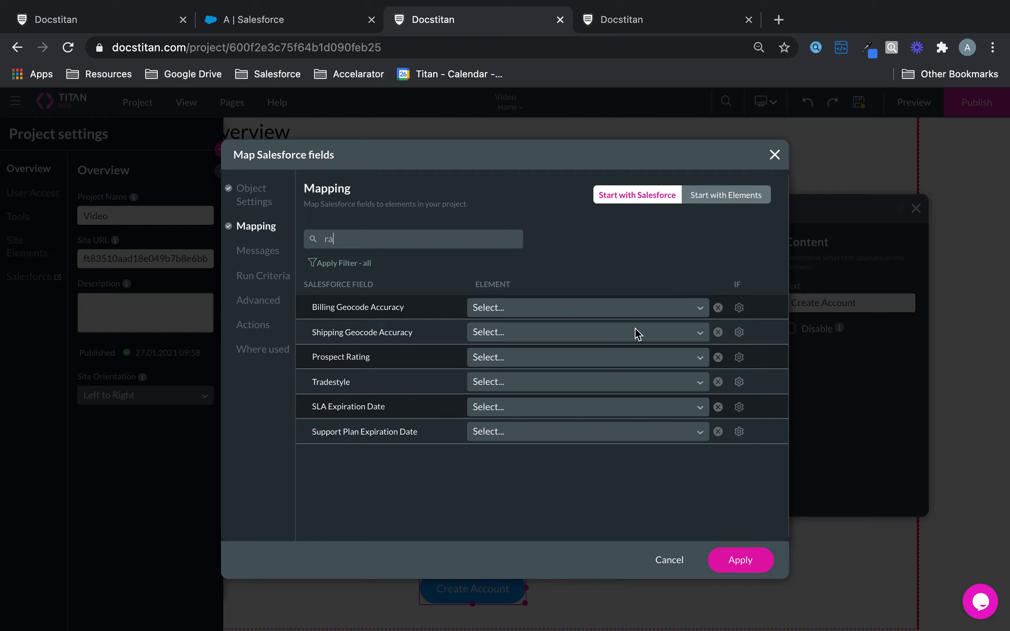
pyautogui.click(538, 364)
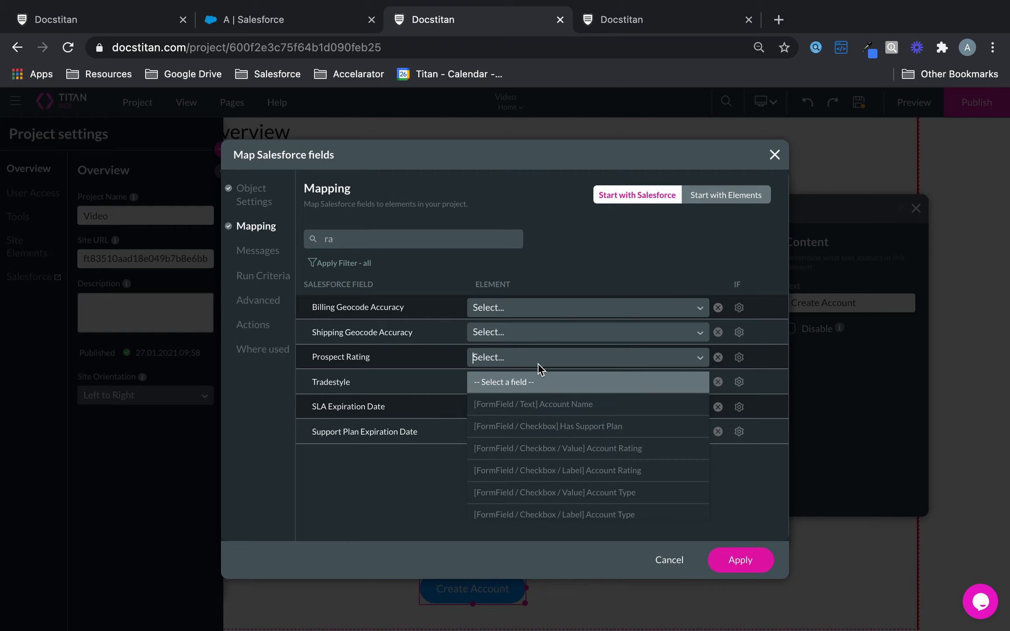
pyautogui.click(601, 451)
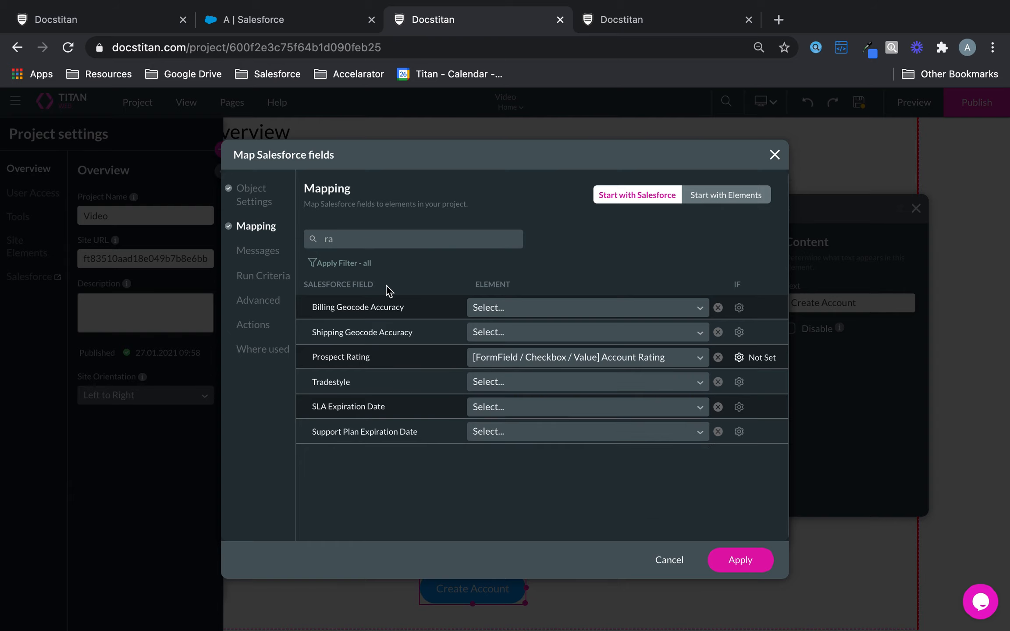
pyautogui.click(761, 560)
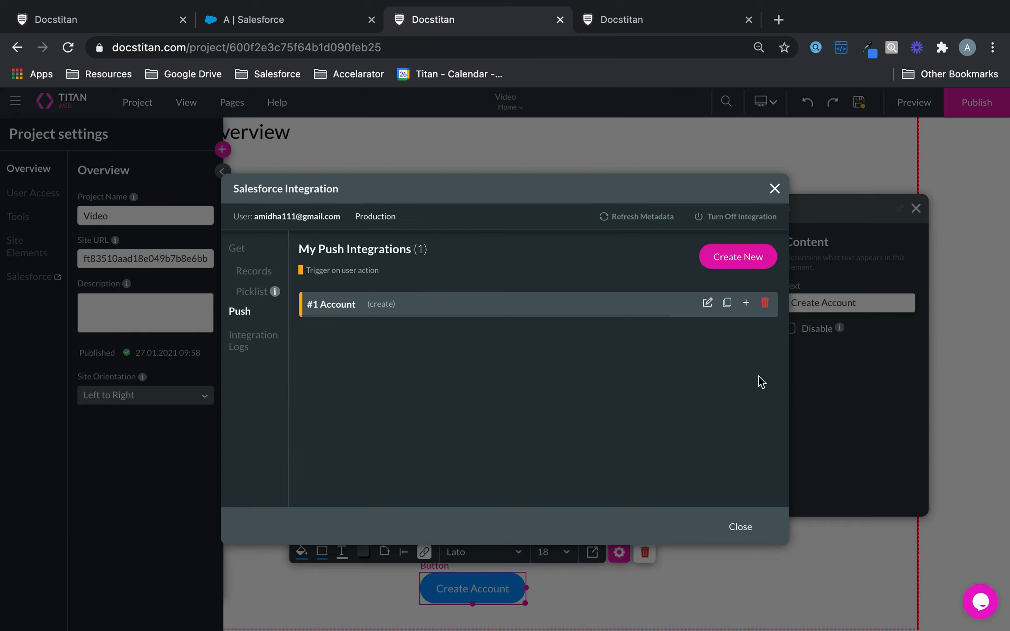
pyautogui.click(743, 530)
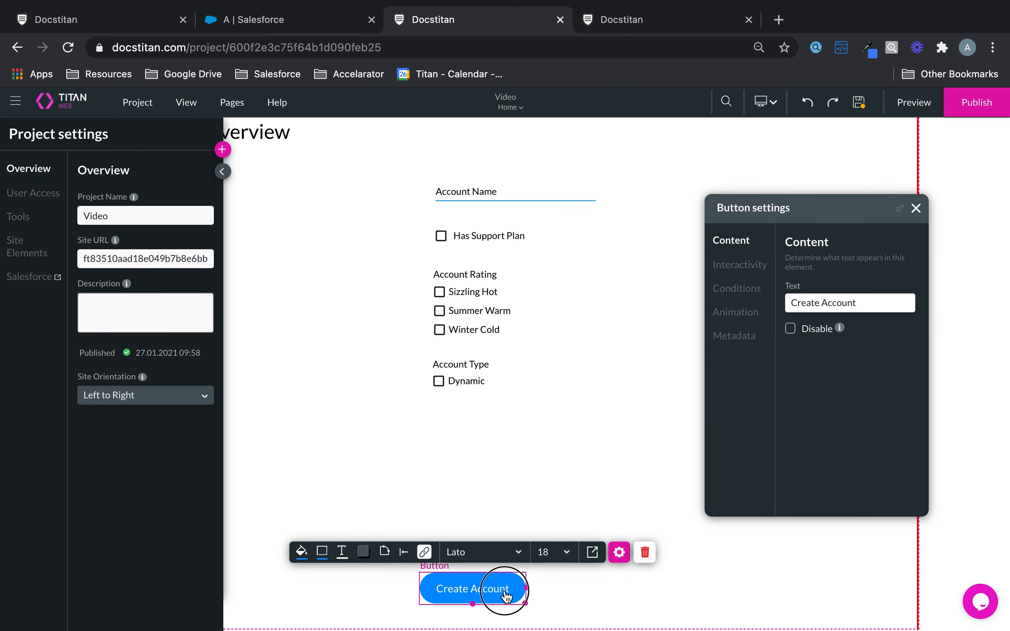
# Step: Configure the Create Account button's on-click action to process the Salesforce push "#1 Account (create)" and apply the rule
pyautogui.click(618, 553)
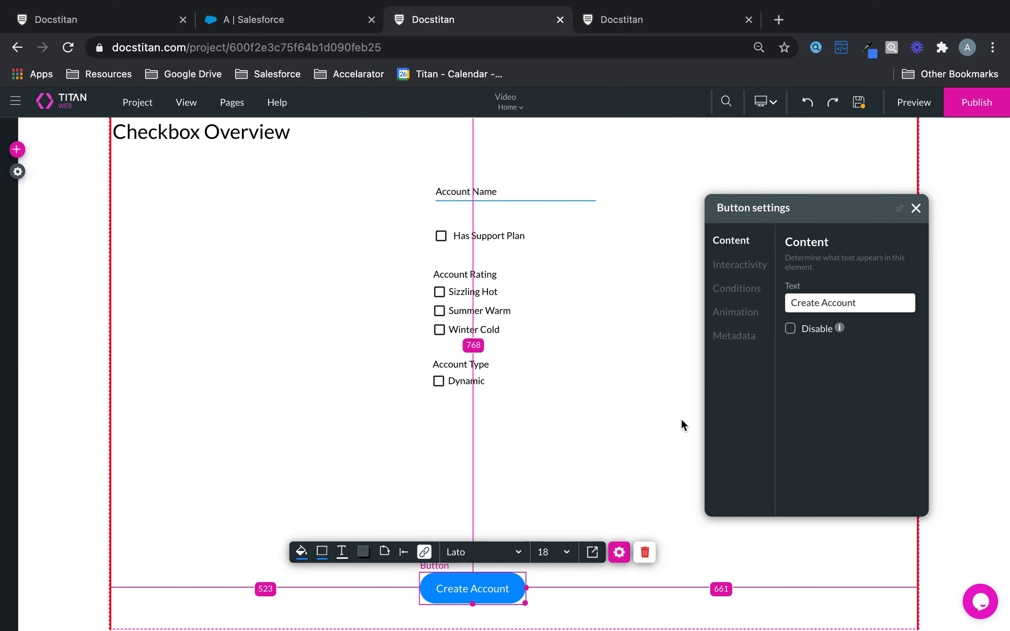
pyautogui.click(600, 451)
pyautogui.click(500, 585)
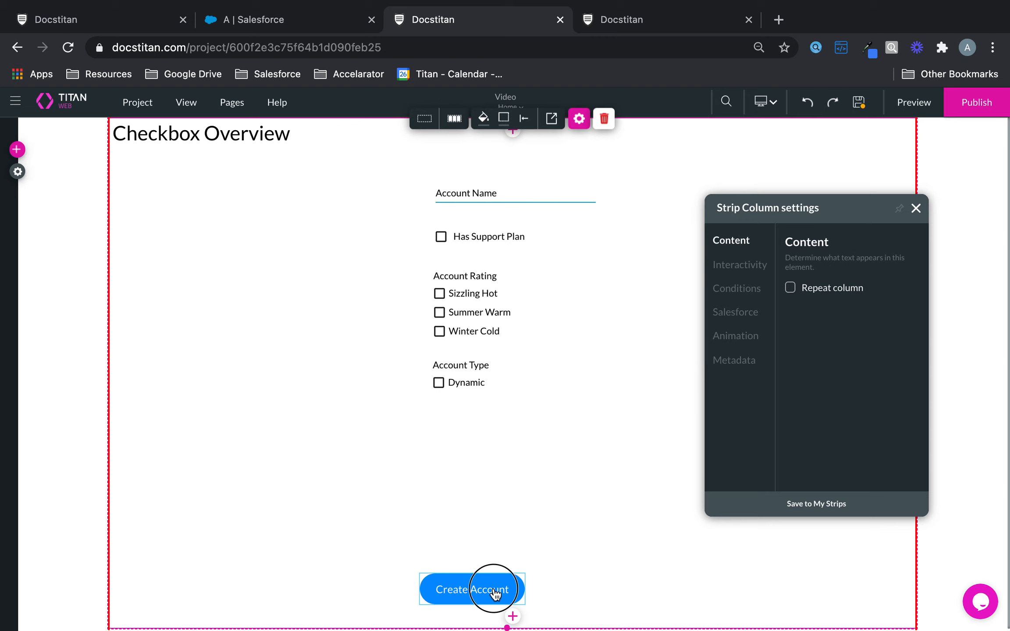
pyautogui.click(740, 265)
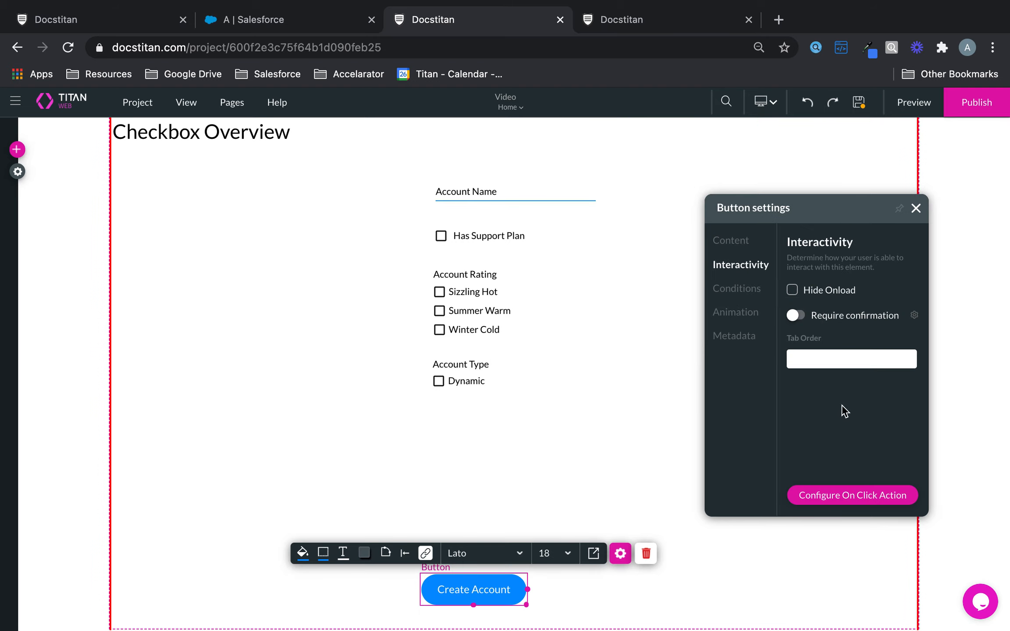
pyautogui.click(865, 495)
pyautogui.click(360, 327)
pyautogui.click(310, 266)
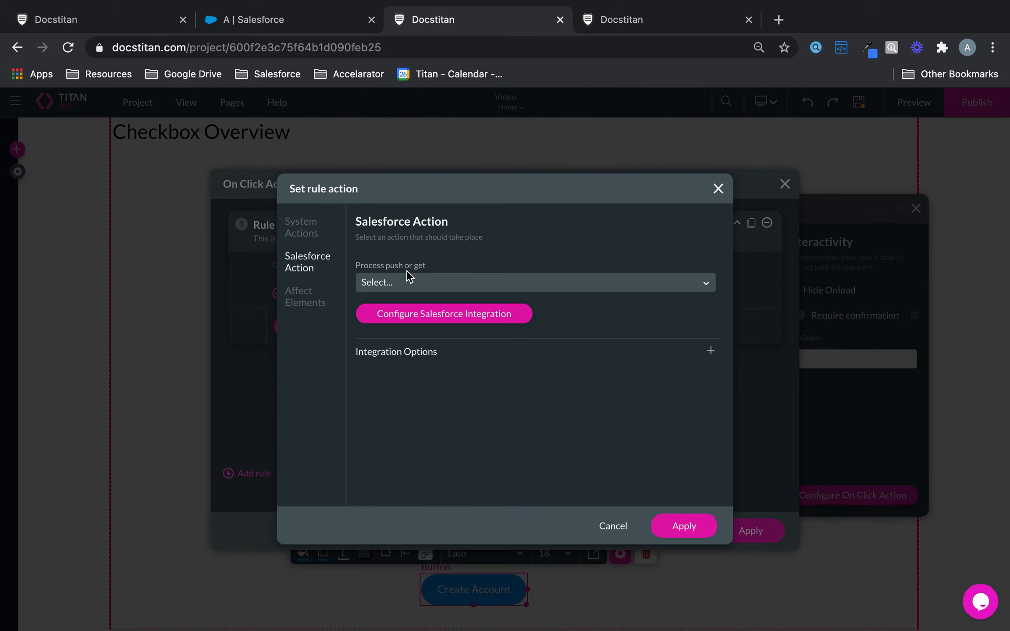
pyautogui.click(462, 282)
pyautogui.click(430, 315)
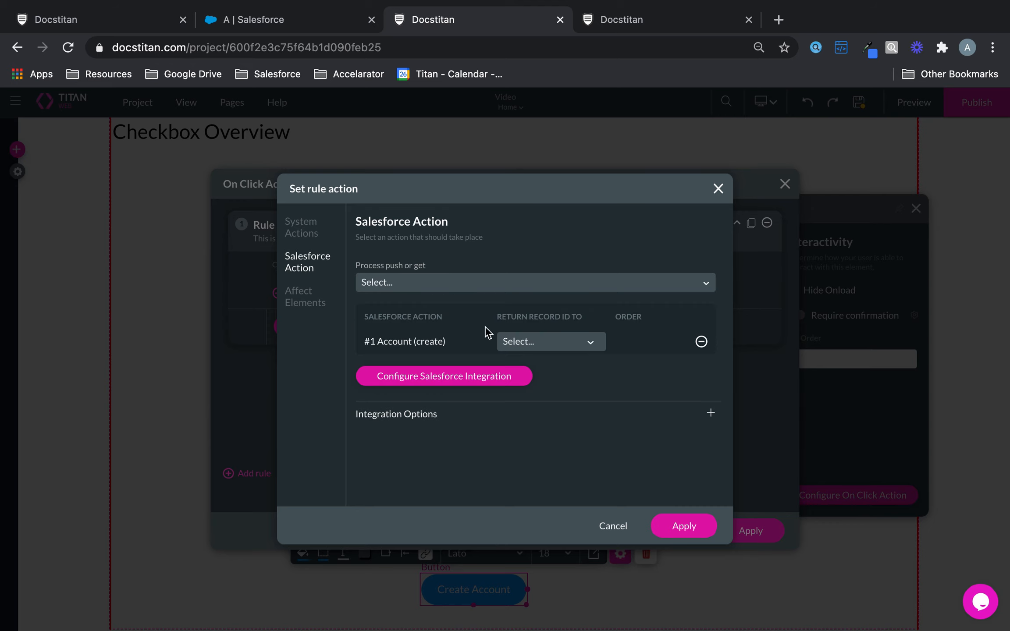
pyautogui.click(684, 525)
pyautogui.click(757, 539)
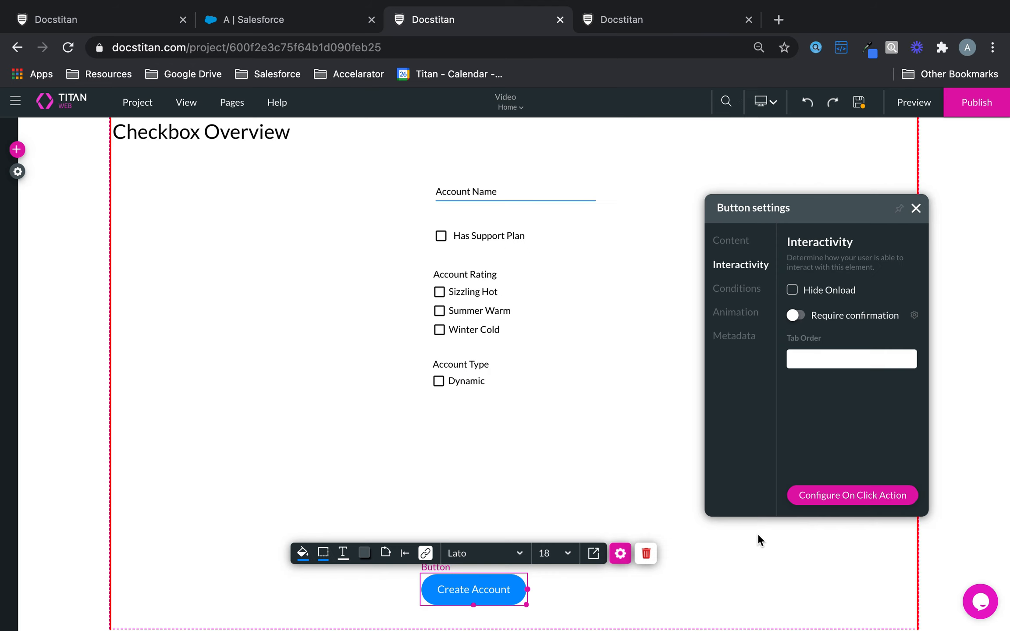
# Step: Save the project, open a new preview of the form and close the old preview
pyautogui.click(859, 103)
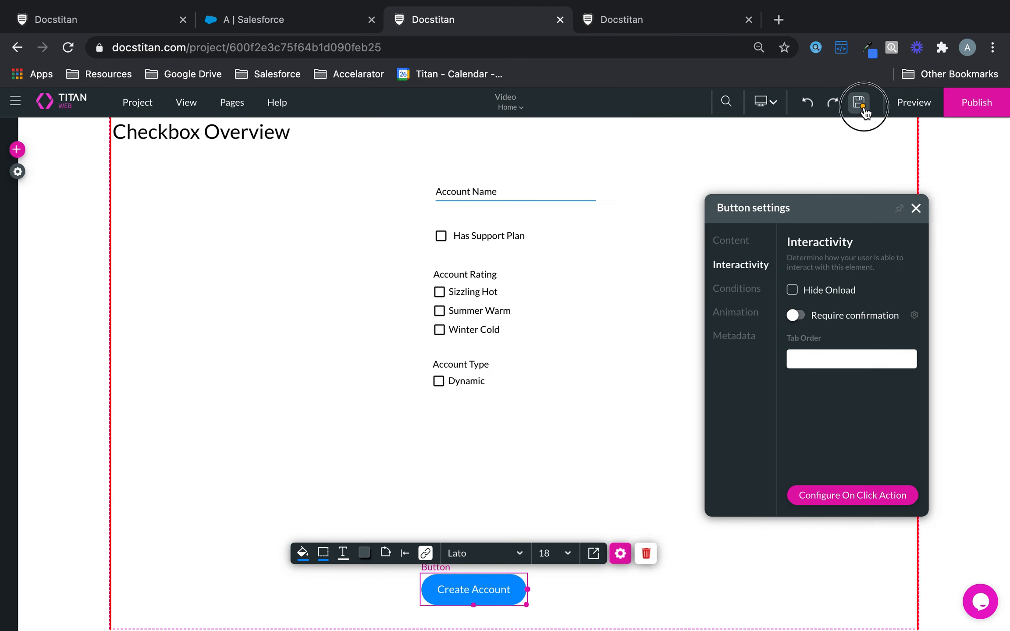
pyautogui.click(909, 102)
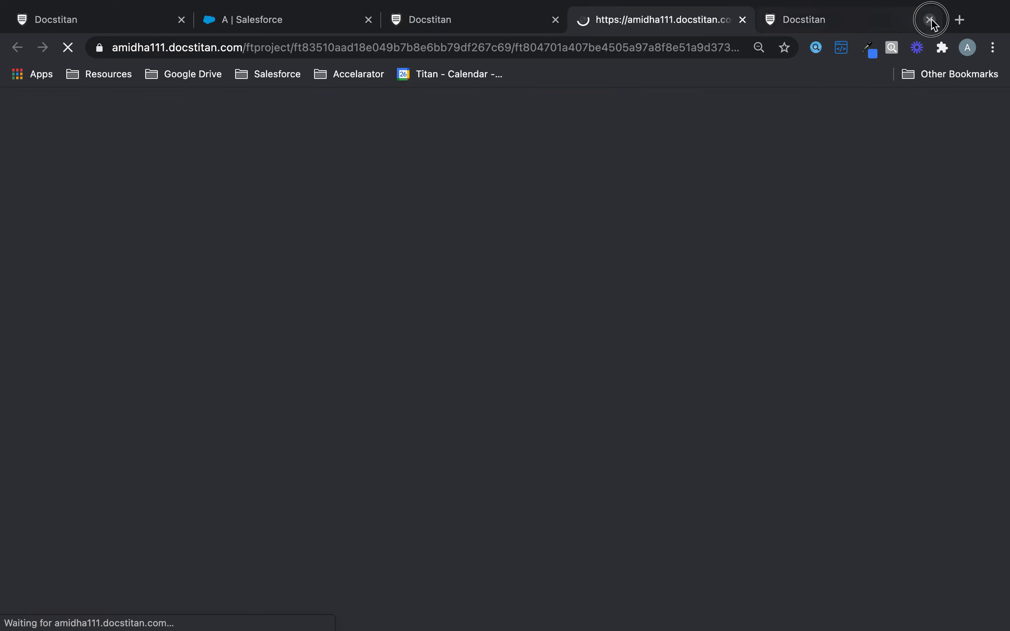
pyautogui.click(928, 19)
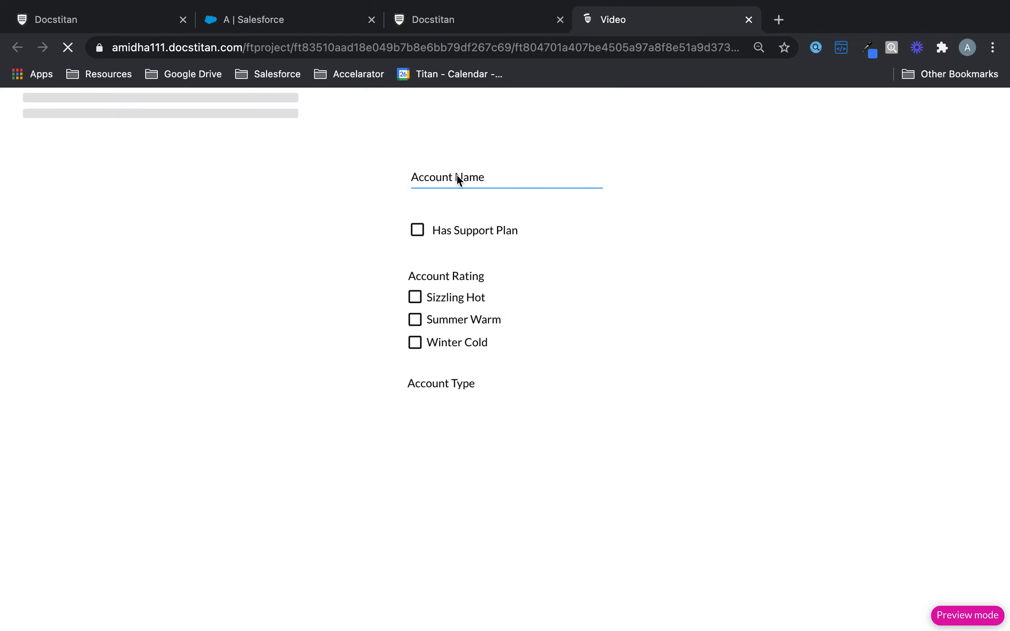
# Step: Submit the preview form with Account Name "Checkbox Account", Has Support Plan checked, rating Sizzling Hot and type Prospect
pyautogui.click(465, 176)
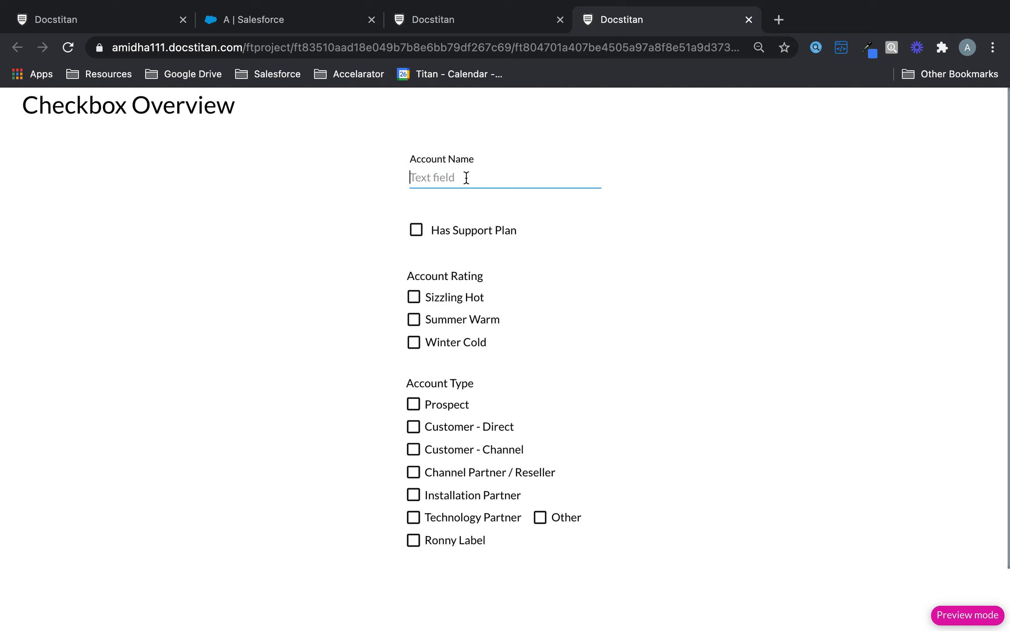
pyautogui.write('Checkbox Account')
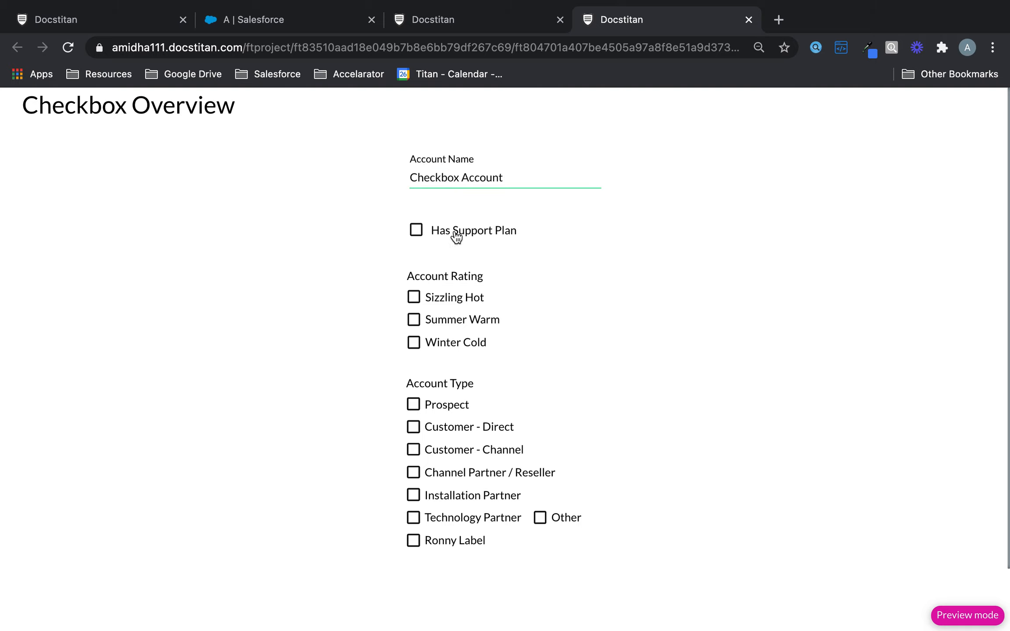
pyautogui.click(419, 231)
pyautogui.click(414, 296)
pyautogui.scroll(-3, 513, 315)
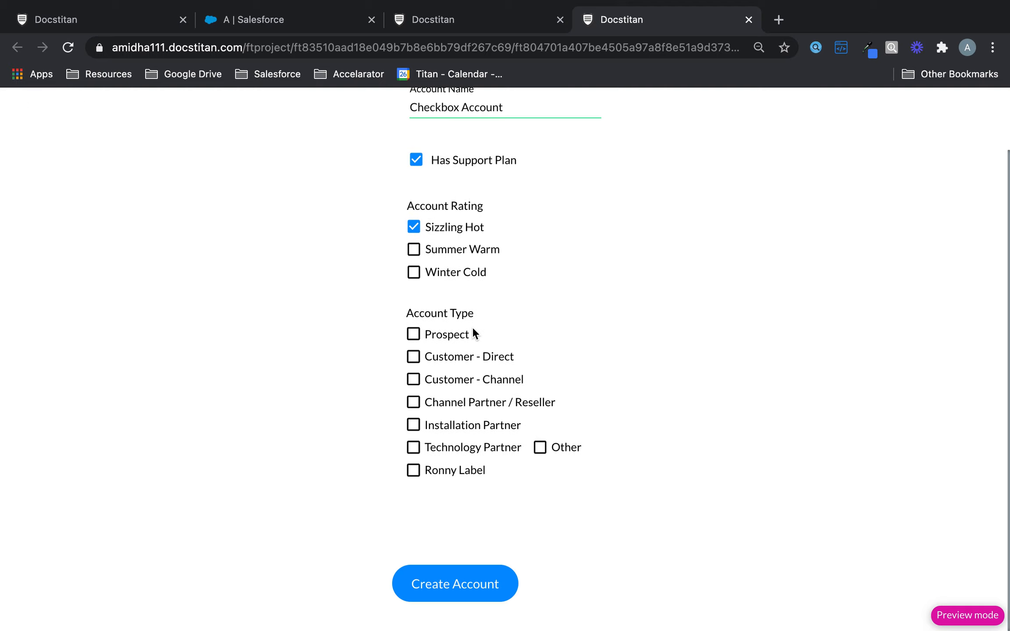
pyautogui.click(447, 337)
pyautogui.click(488, 595)
# Step: Open the most recently created account record from the project's Salesforce integration logs
pyautogui.click(467, 18)
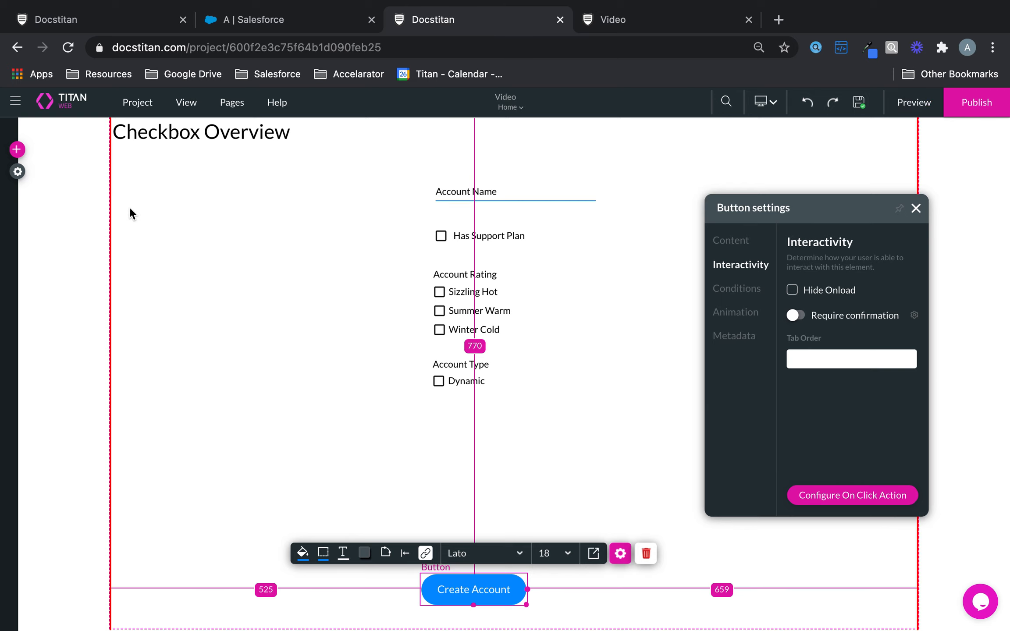
pyautogui.click(17, 171)
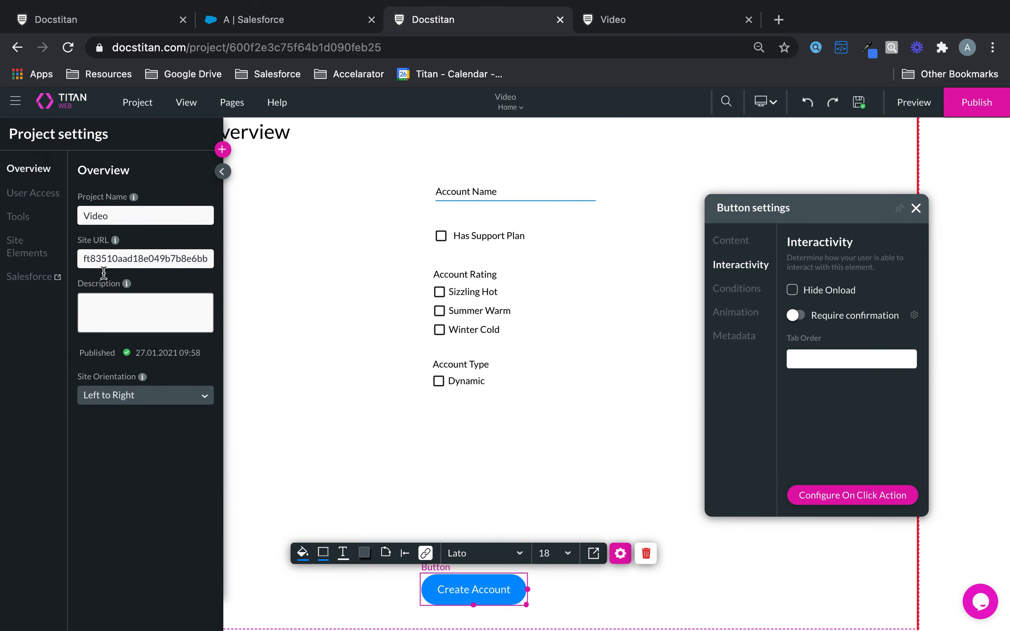
pyautogui.click(35, 276)
pyautogui.click(239, 342)
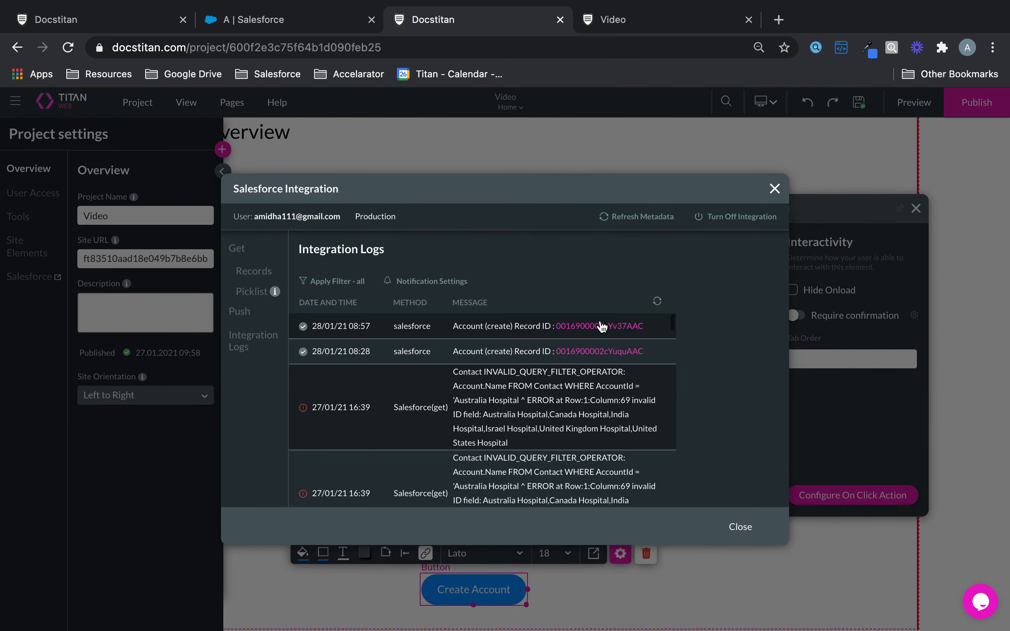
pyautogui.click(598, 330)
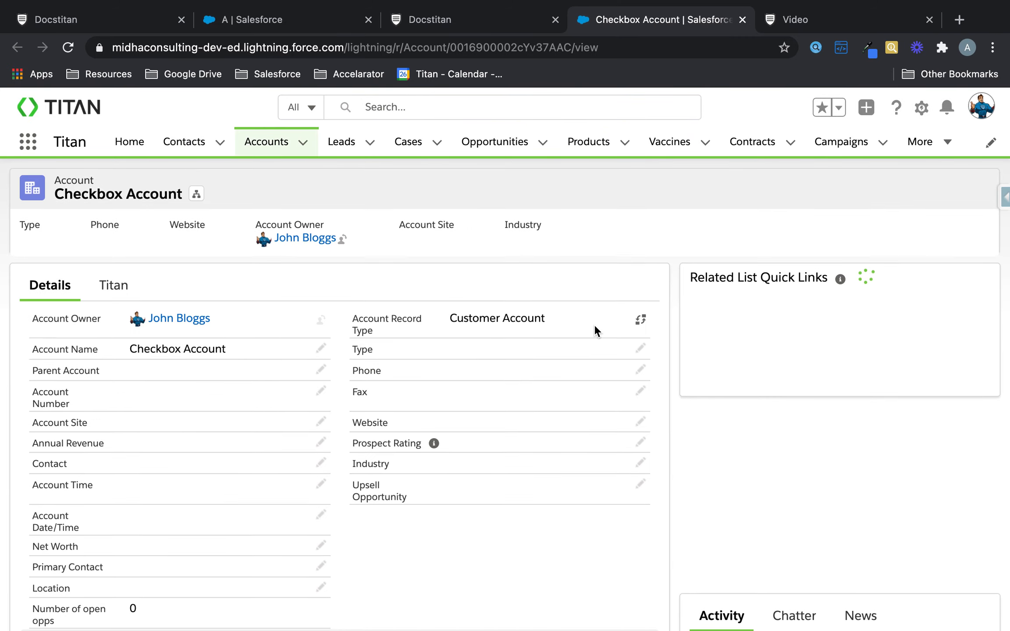
# Step: Examine the Type, Prospect Rating and Has Support Plan fields on the Checkbox Account record in Salesforce
pyautogui.scroll(-2, 594, 324)
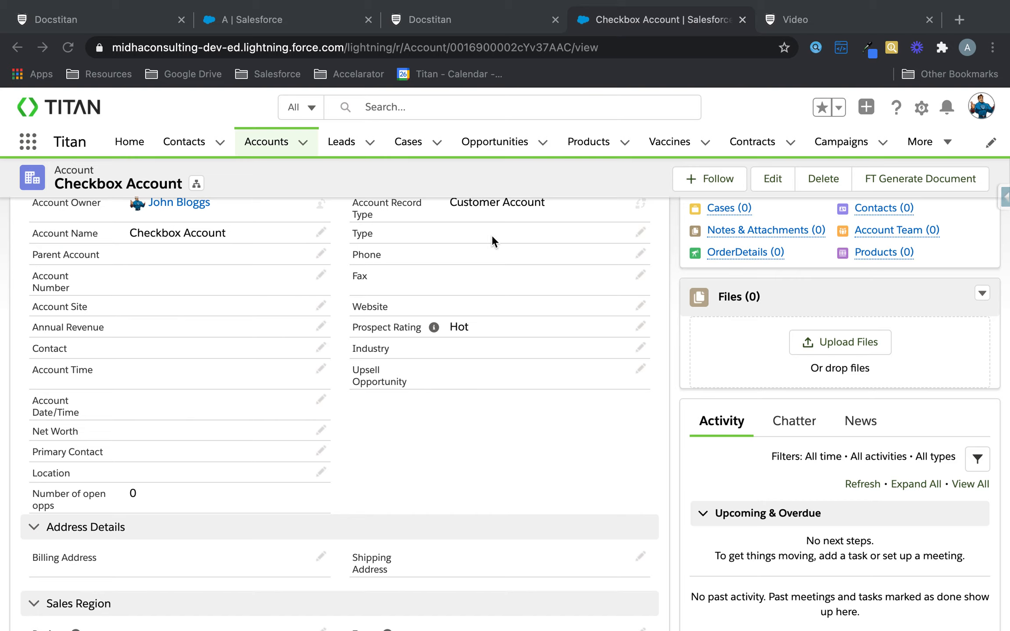
pyautogui.scroll(3, 492, 235)
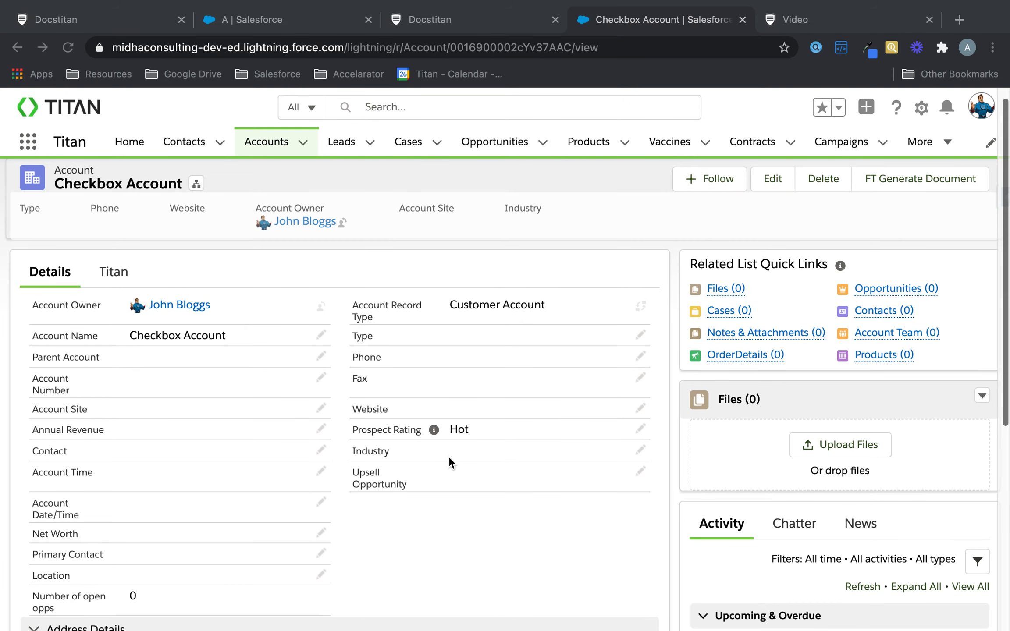
pyautogui.scroll(-8, 458, 427)
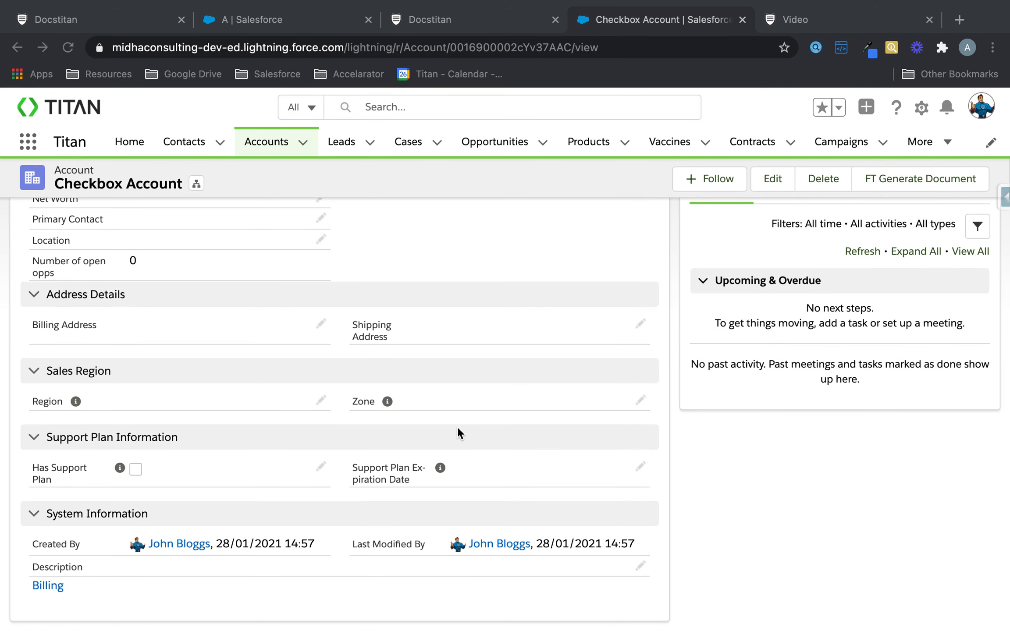
pyautogui.scroll(4, 459, 458)
pyautogui.scroll(-3, 459, 453)
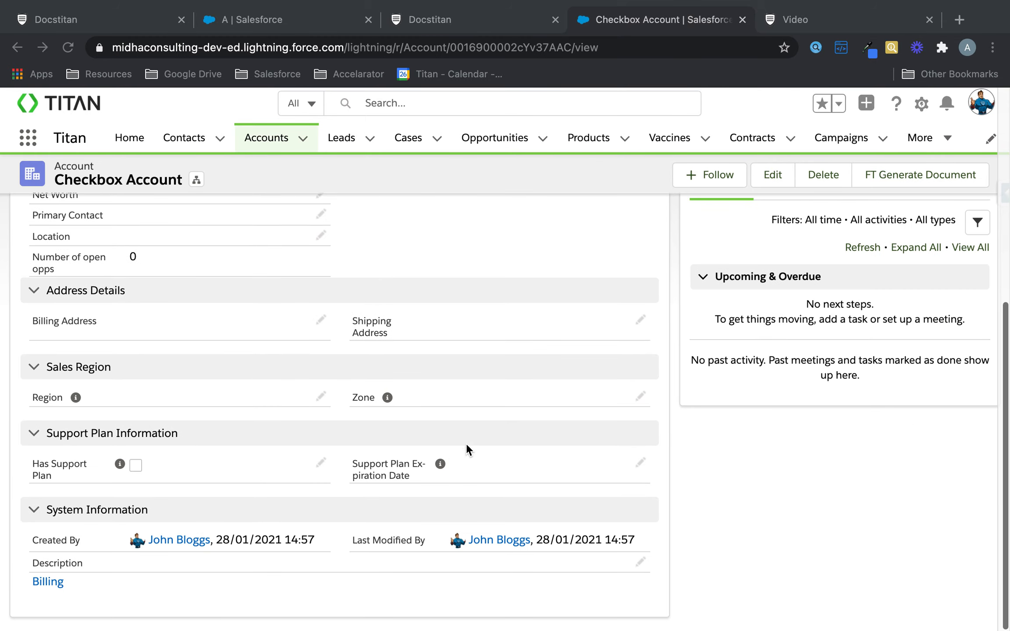
pyautogui.scroll(8, 463, 508)
pyautogui.scroll(-3, 465, 513)
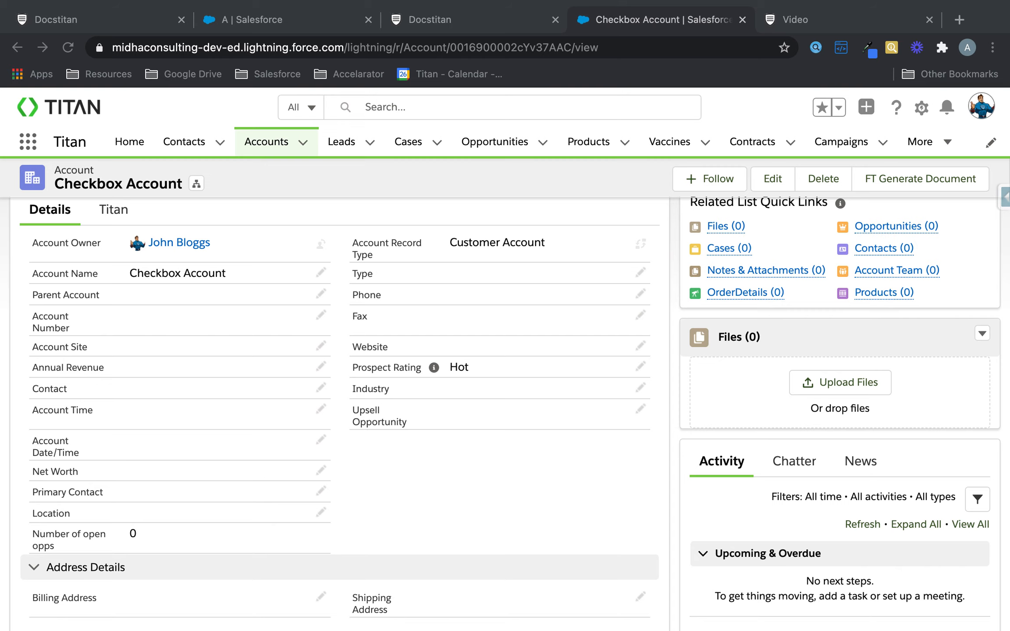
pyautogui.scroll(-4, 950, 182)
pyautogui.scroll(-2, 707, 285)
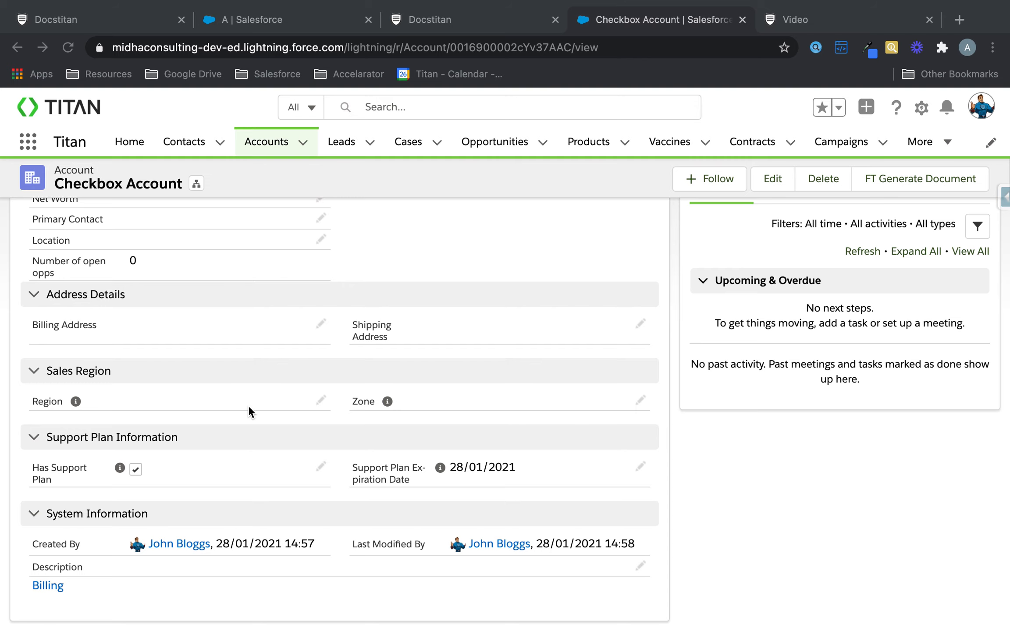
pyautogui.scroll(8, 248, 406)
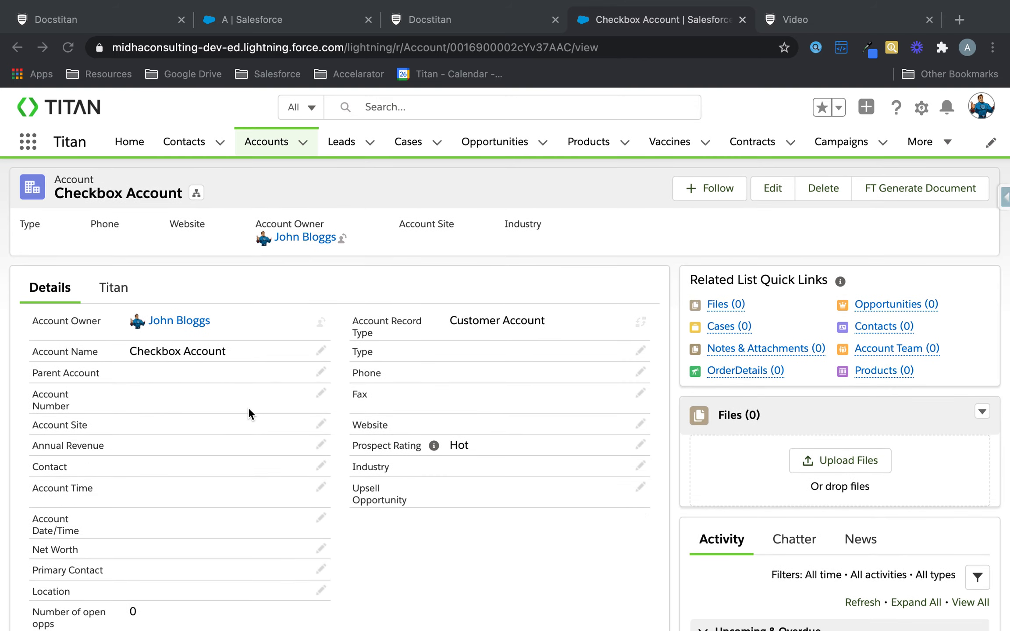